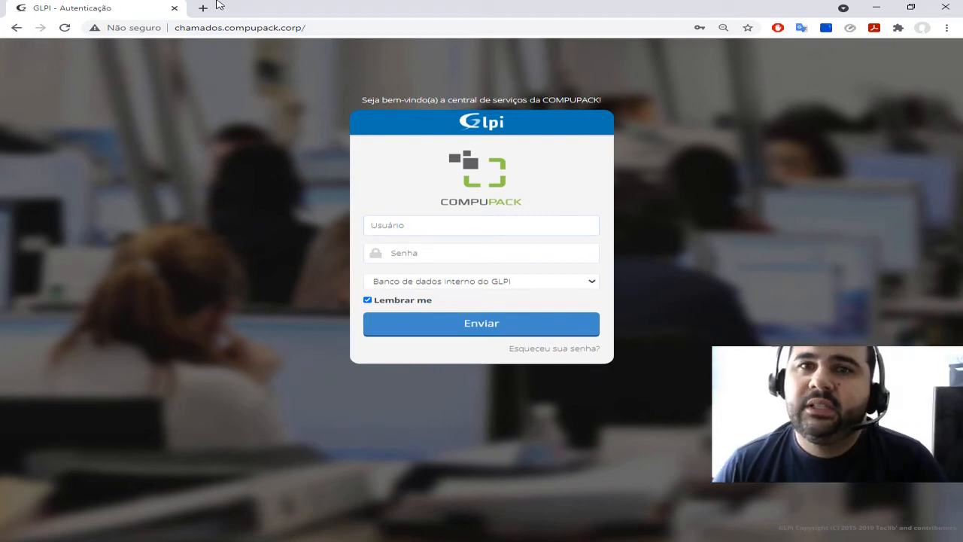
{"action": "left_click", "coordinate": [274, 29]}
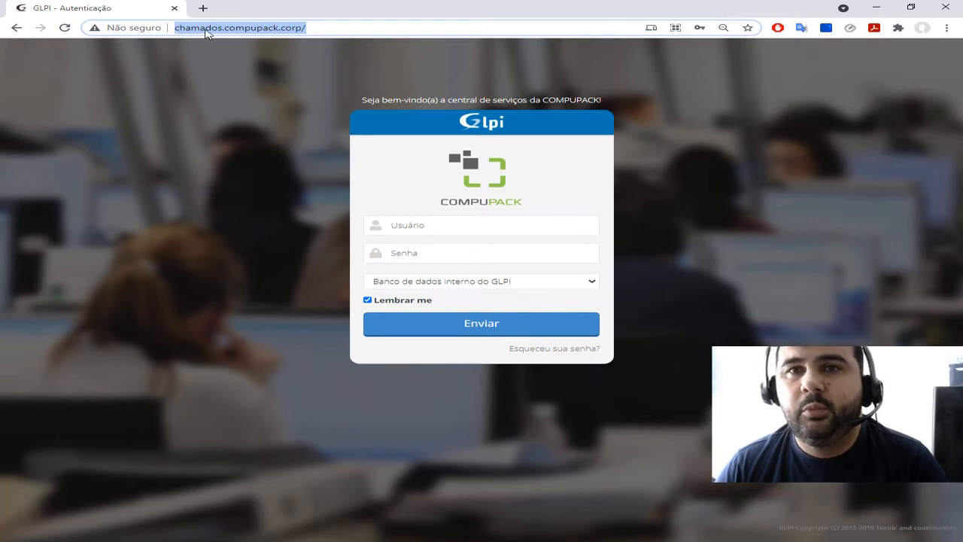
{"action": "left_click", "coordinate": [269, 28]}
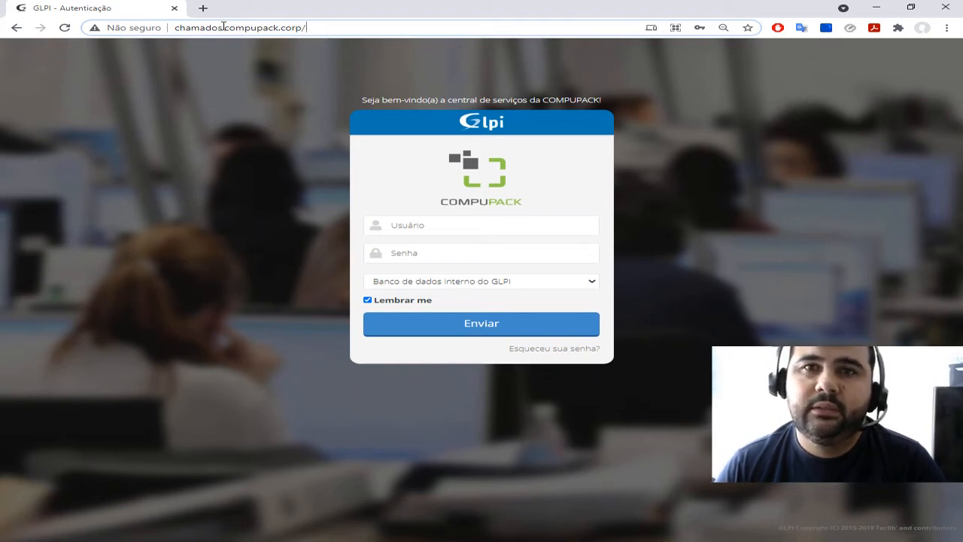
{"action": "left_click", "coordinate": [232, 210]}
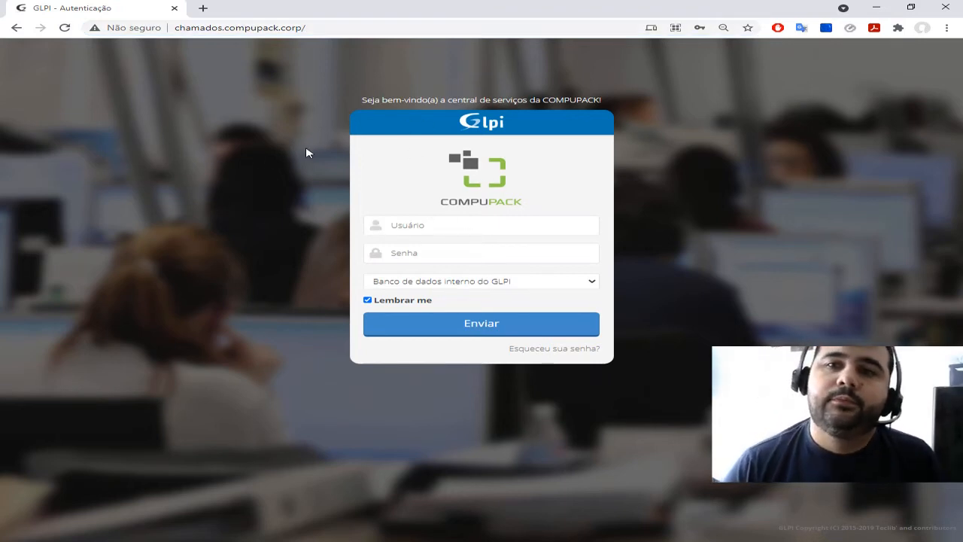
Sign in to the service desk with the saved user name and password, using the internal GLPI database
{"action": "left_click", "coordinate": [462, 228]}
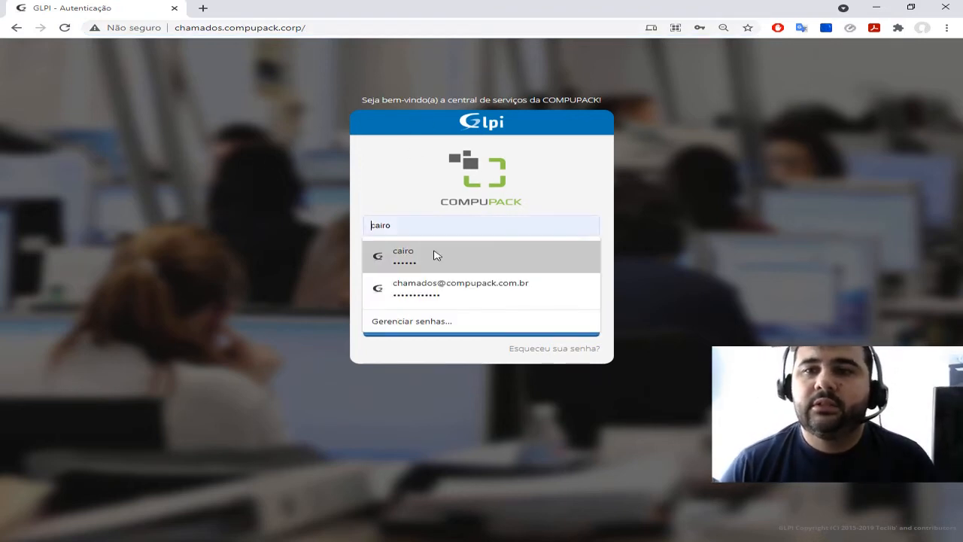
{"action": "left_click", "coordinate": [449, 253]}
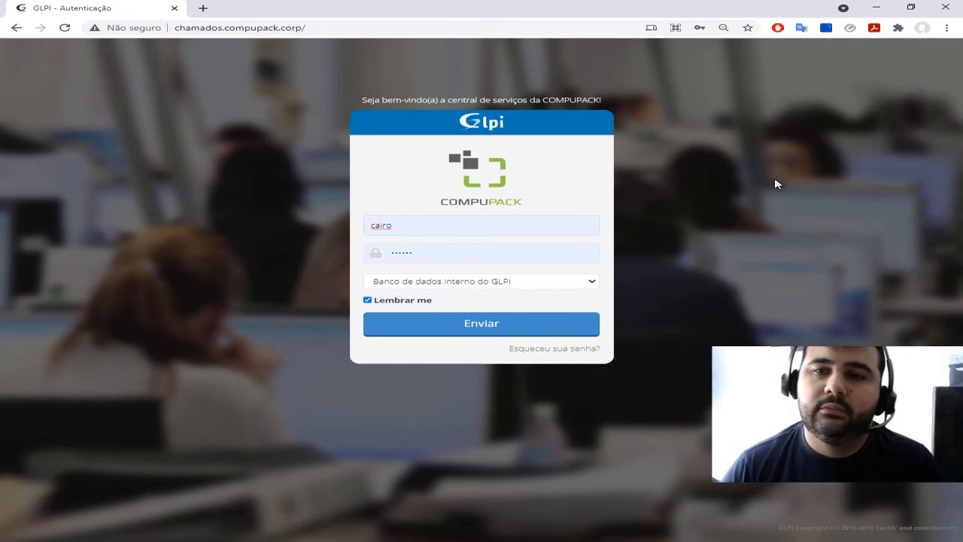
{"action": "left_click", "coordinate": [488, 325]}
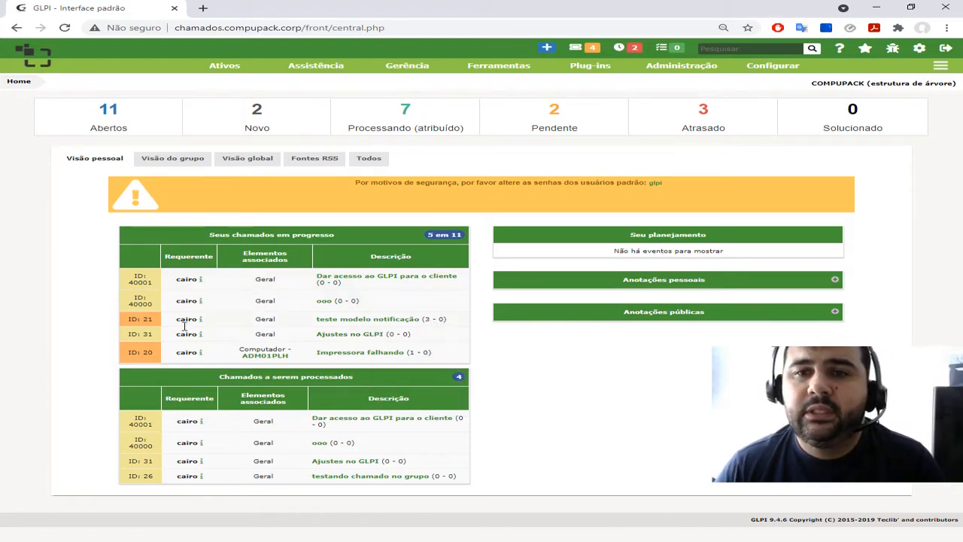
{"action": "left_click_drag", "start_coordinate": [210, 234], "coordinate": [337, 239]}
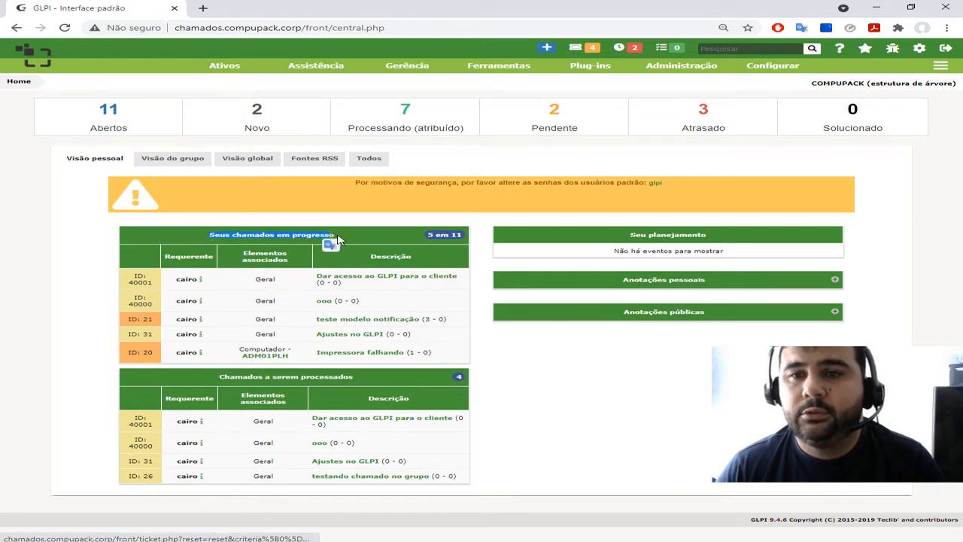
{"action": "left_click", "coordinate": [343, 237]}
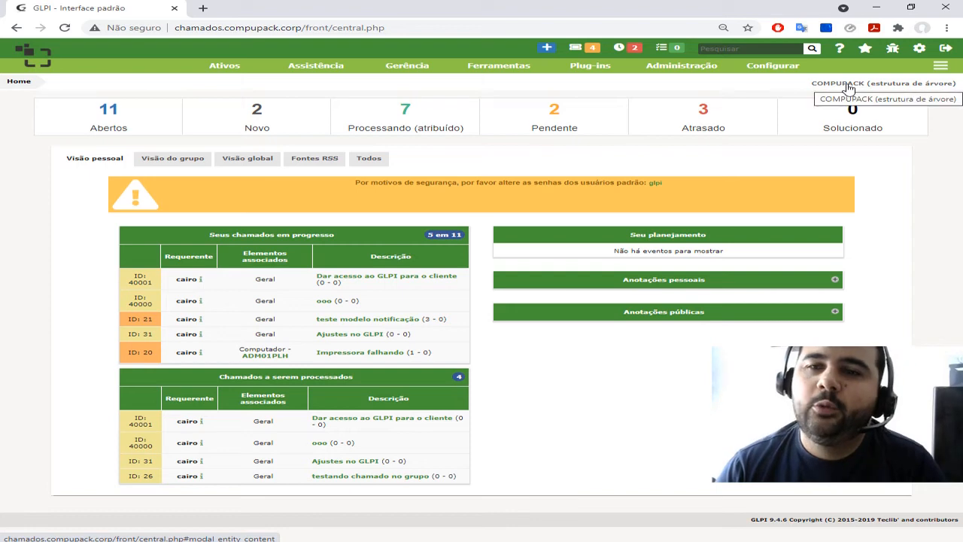
Expand the COMPUPACK entity tree, look through its sub-entities, and choose COMPUPACK including all its sub-entities as the active entity
{"action": "left_click", "coordinate": [847, 89]}
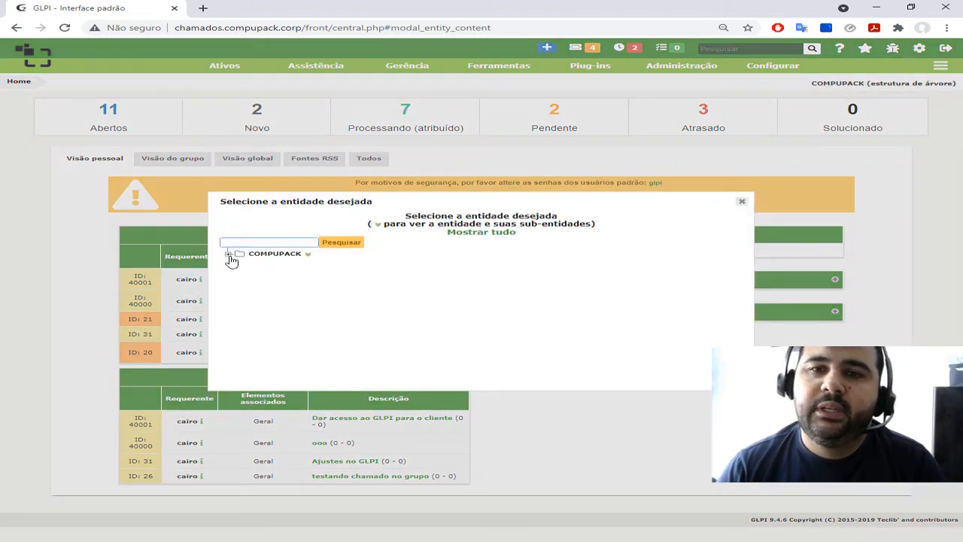
{"action": "left_click", "coordinate": [229, 255]}
{"action": "scroll", "coordinate": [324, 282], "scroll_direction": "down", "scroll_amount": 5}
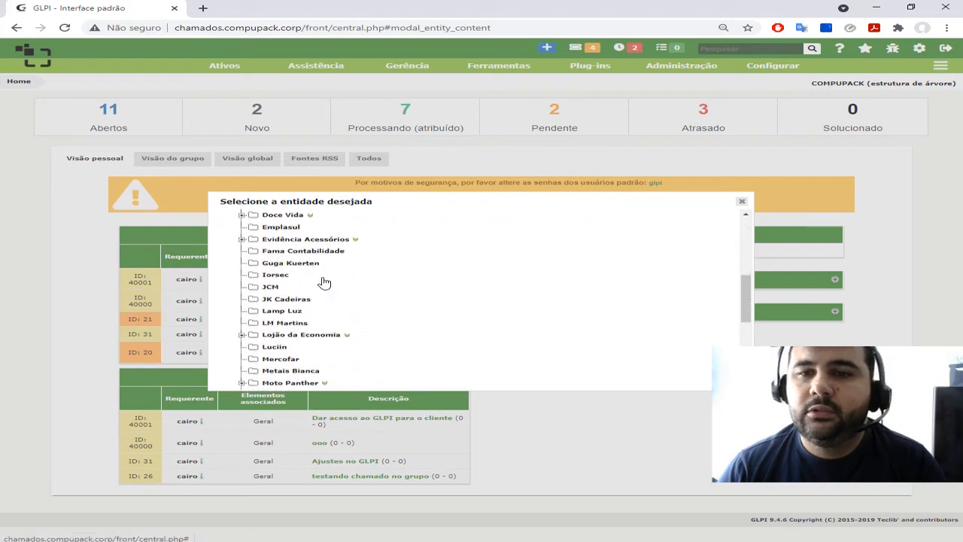
{"action": "scroll", "coordinate": [320, 280], "scroll_direction": "down", "scroll_amount": 6}
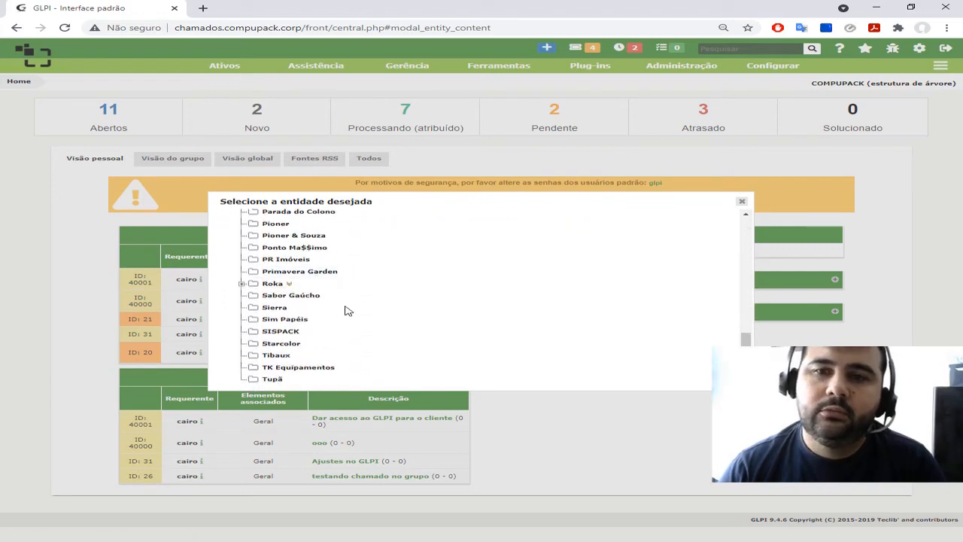
{"action": "scroll", "coordinate": [349, 316], "scroll_direction": "up", "scroll_amount": 12}
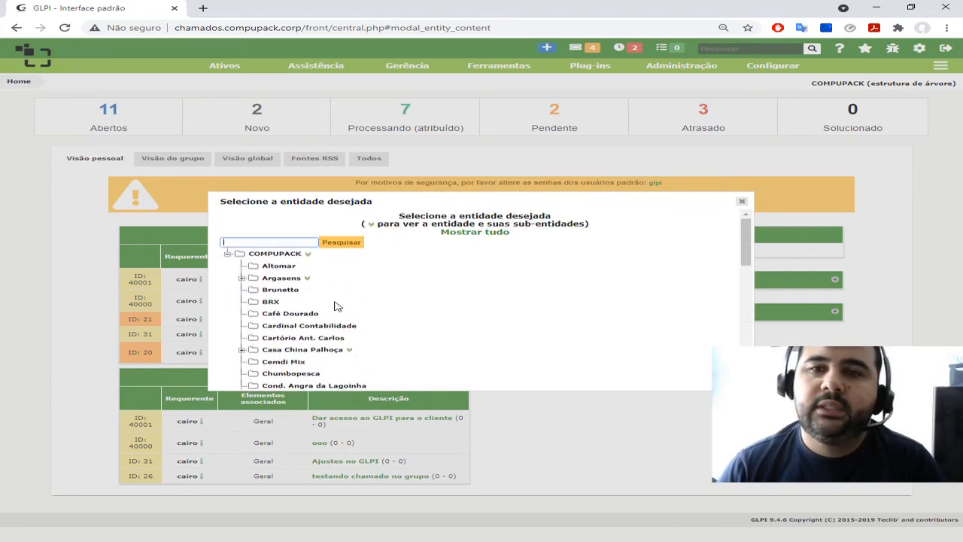
{"action": "scroll", "coordinate": [310, 293], "scroll_direction": "down", "scroll_amount": 3}
{"action": "scroll", "coordinate": [311, 292], "scroll_direction": "down", "scroll_amount": 8}
{"action": "scroll", "coordinate": [333, 311], "scroll_direction": "up", "scroll_amount": 12}
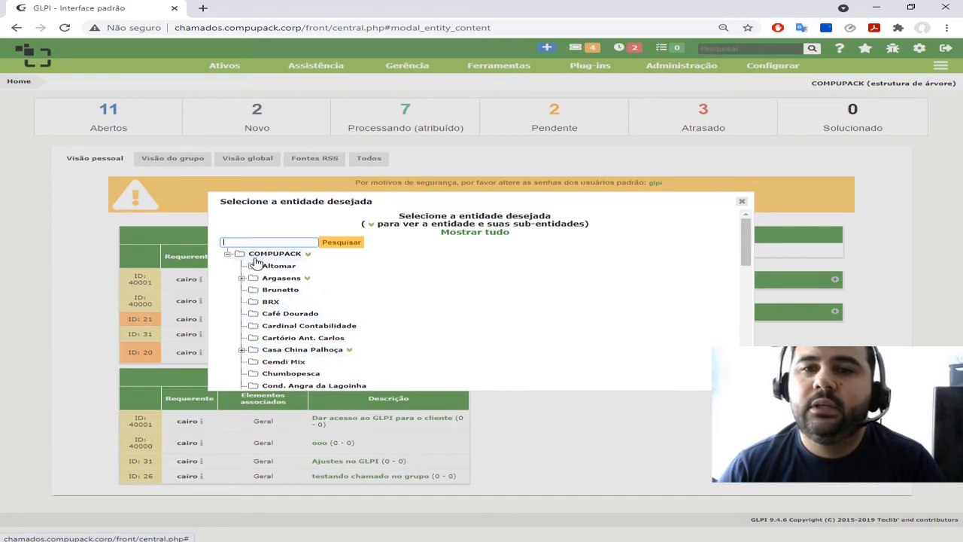
{"action": "left_click", "coordinate": [312, 256]}
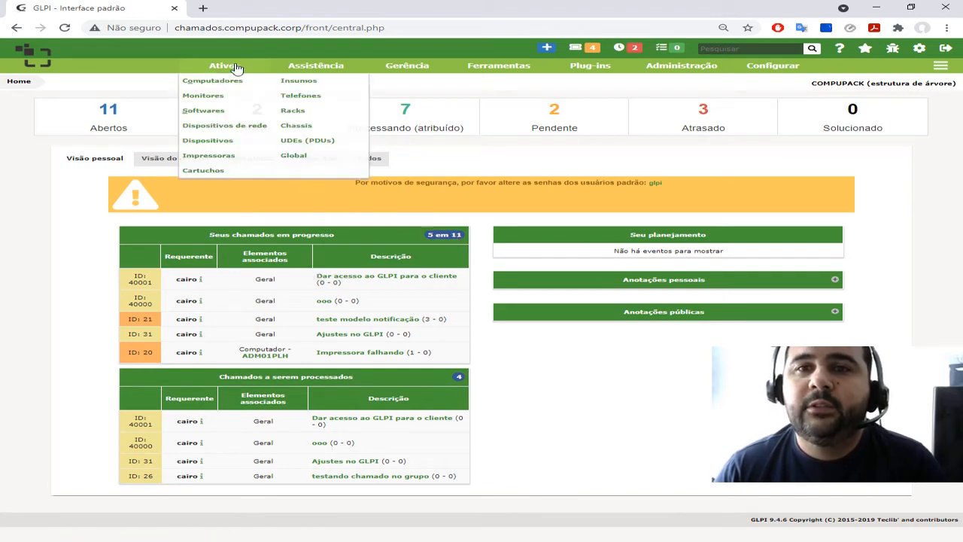
Open the list of tickets (Chamados) in the Assistência area
{"action": "mouse_move", "coordinate": [774, 69]}
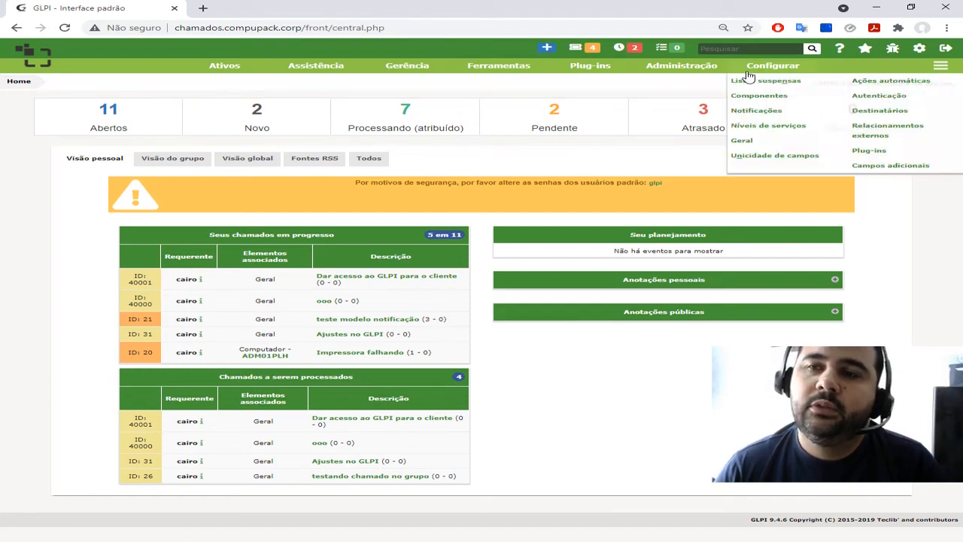
{"action": "mouse_move", "coordinate": [228, 73]}
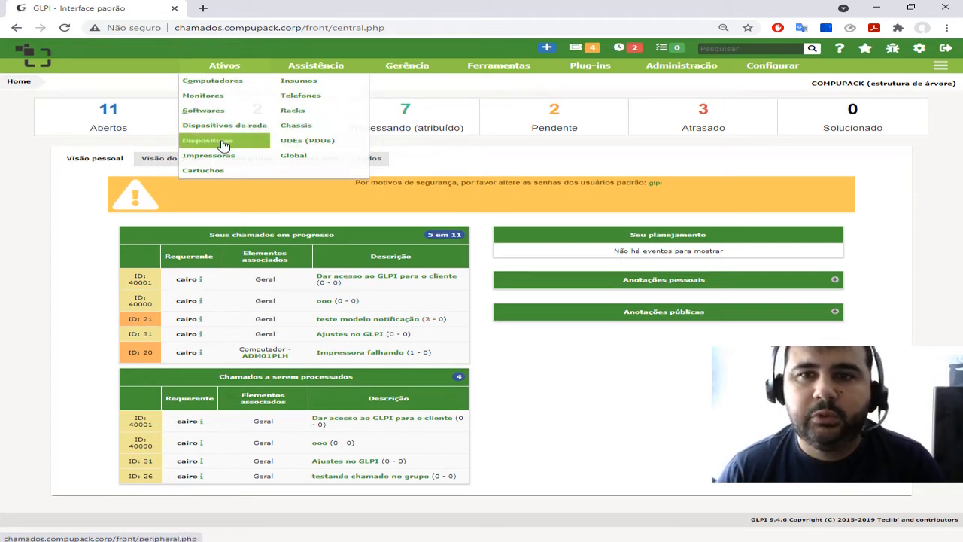
{"action": "mouse_move", "coordinate": [321, 68]}
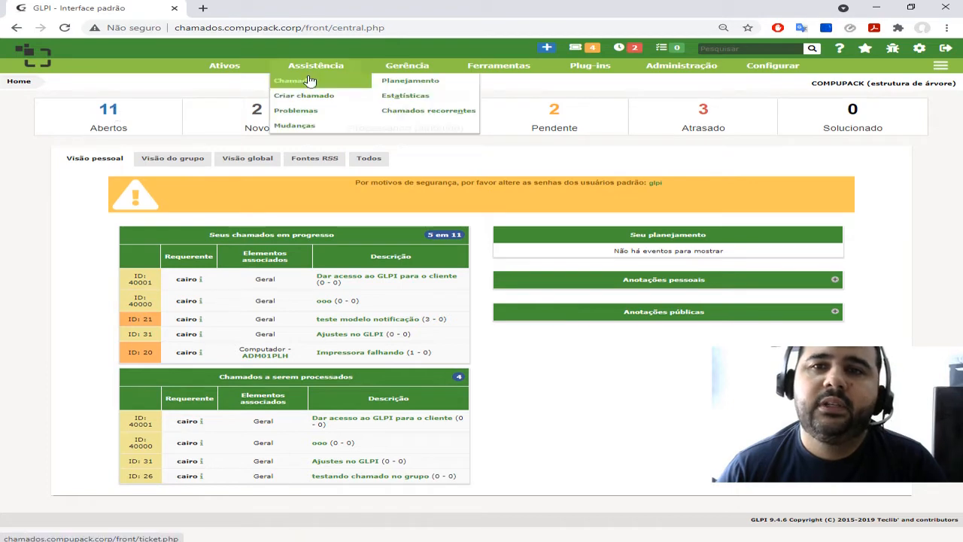
{"action": "left_click", "coordinate": [310, 80]}
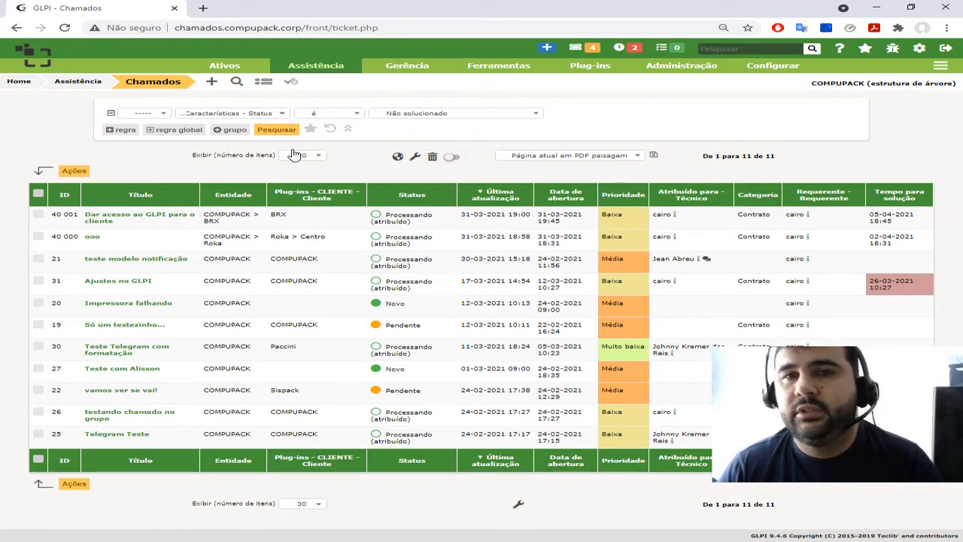
Look over the operator and field choices of the ticket search filter and reset the search to its defaults
{"action": "left_click", "coordinate": [151, 115]}
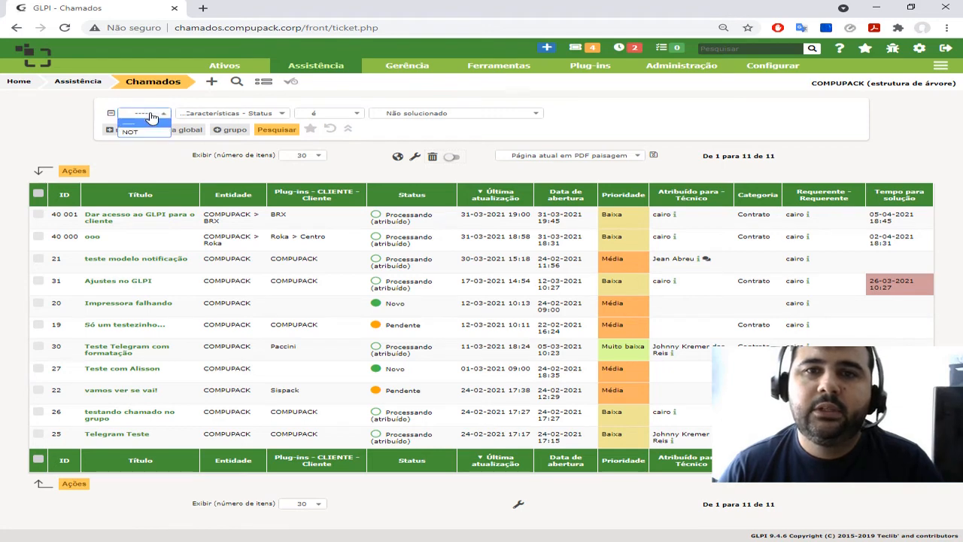
{"action": "left_click", "coordinate": [151, 114]}
{"action": "left_click", "coordinate": [229, 114]}
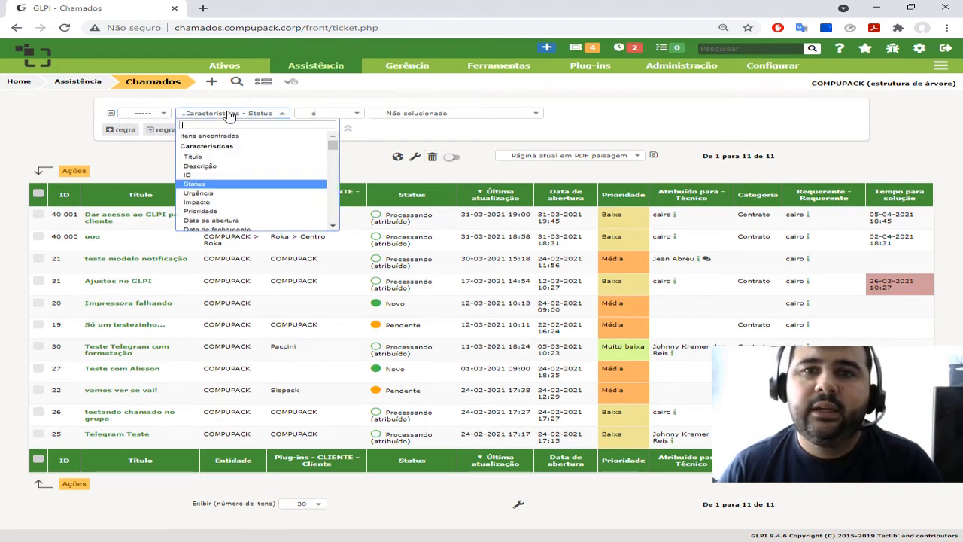
{"action": "left_click", "coordinate": [229, 113]}
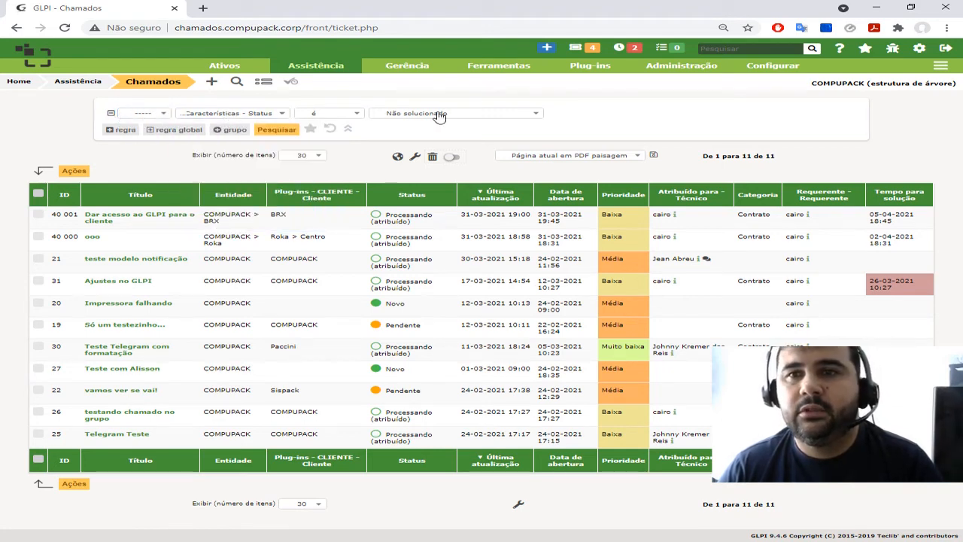
{"action": "left_click", "coordinate": [259, 114]}
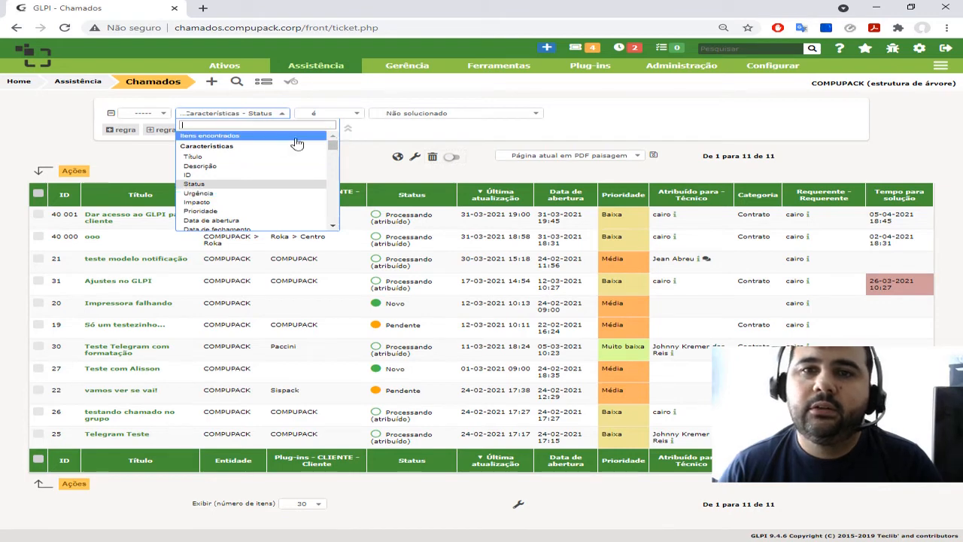
{"action": "left_click", "coordinate": [692, 113]}
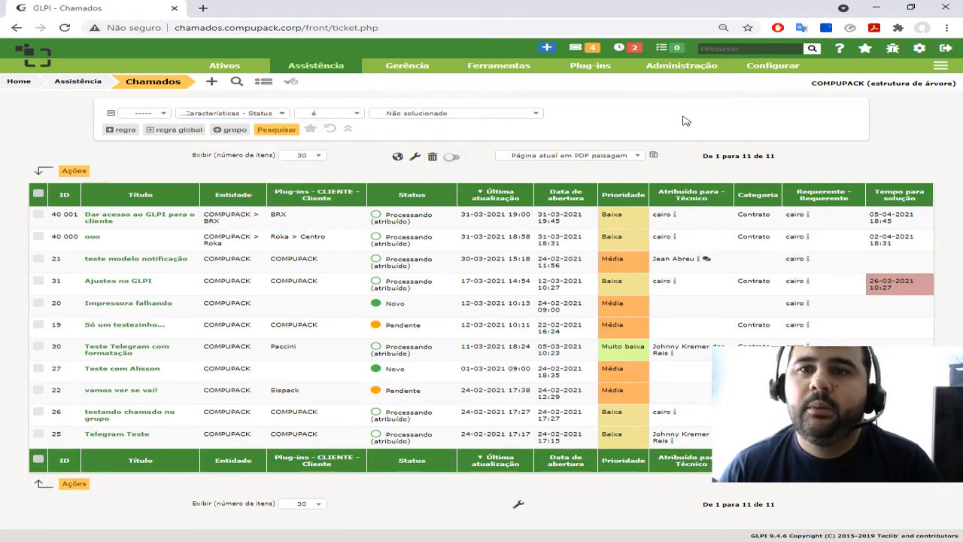
{"action": "left_click", "coordinate": [335, 130]}
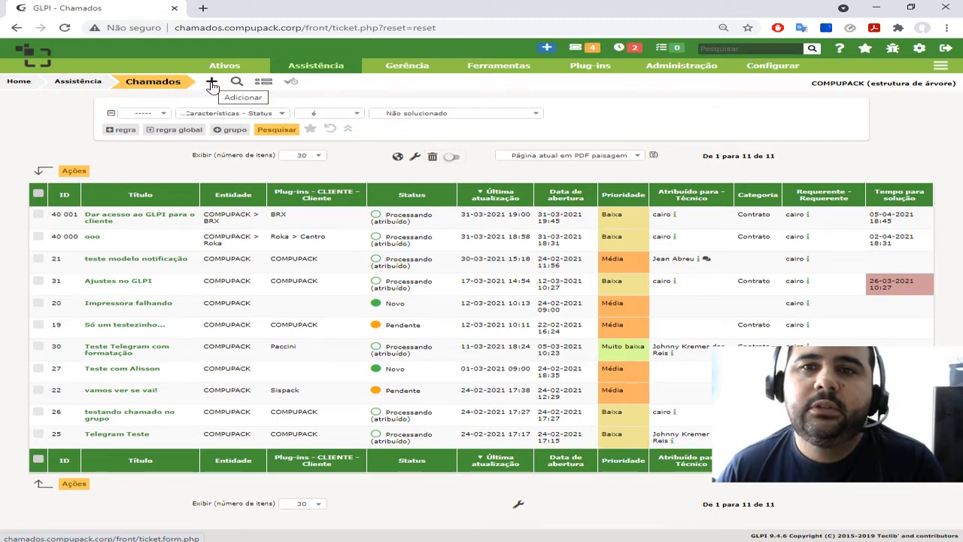
Start a new ticket and set its opening date to the current date and time
{"action": "mouse_move", "coordinate": [304, 64]}
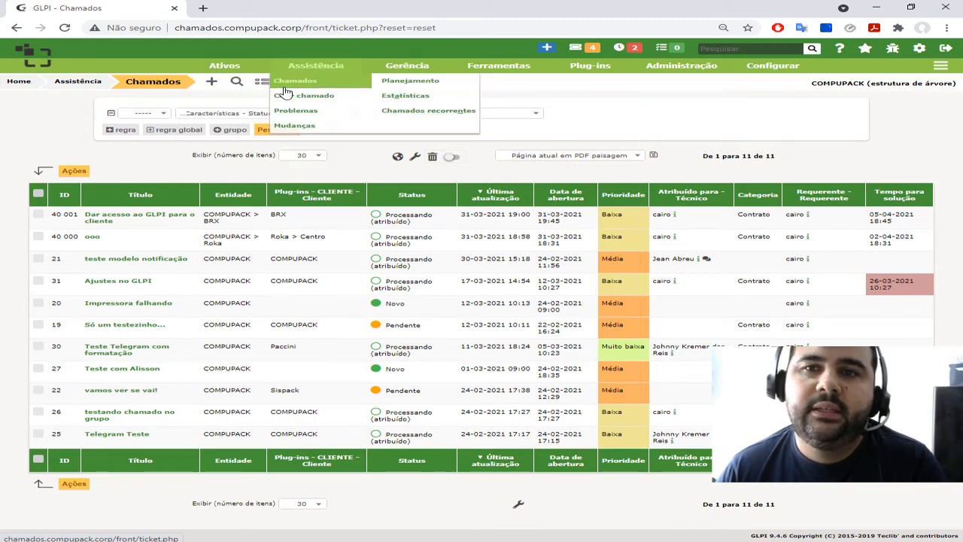
{"action": "left_click", "coordinate": [213, 82]}
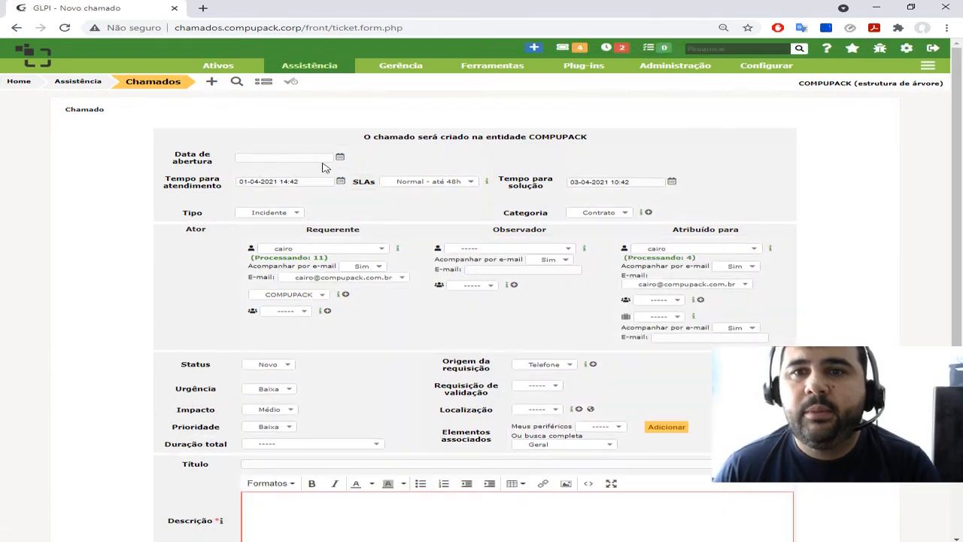
{"action": "left_click", "coordinate": [336, 157]}
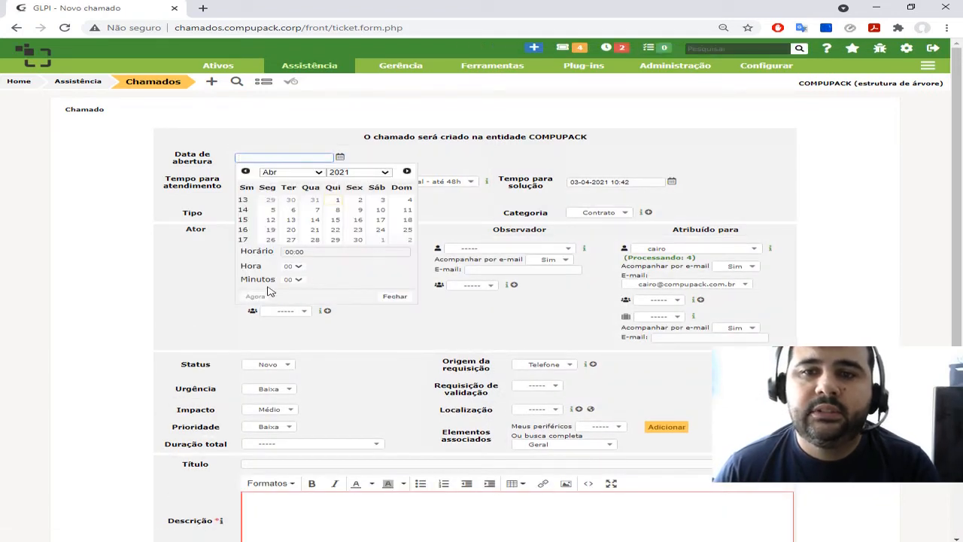
{"action": "left_click", "coordinate": [256, 296]}
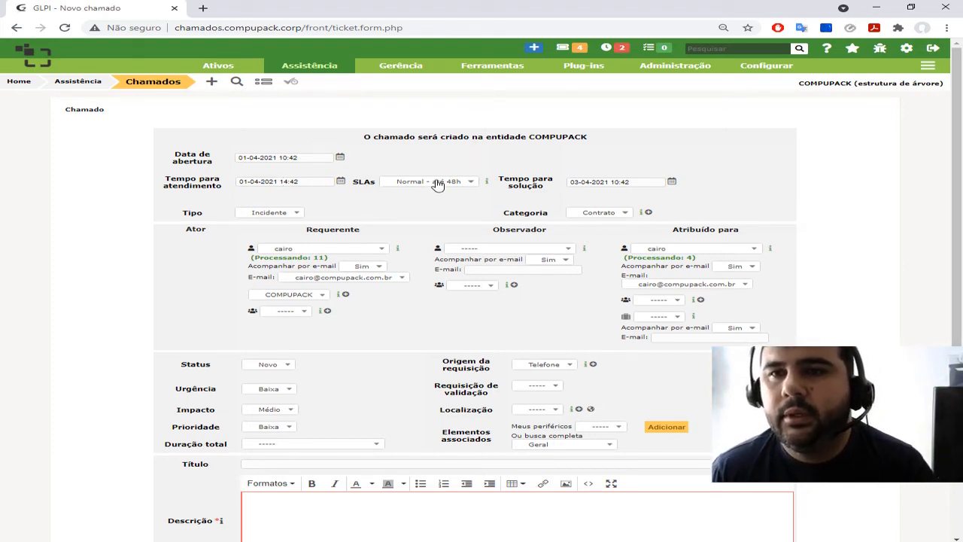
Review the ticket's SLA options, switch the SLA to Baixo - 72h, and return it to Normal - até 48h
{"action": "left_click", "coordinate": [437, 184]}
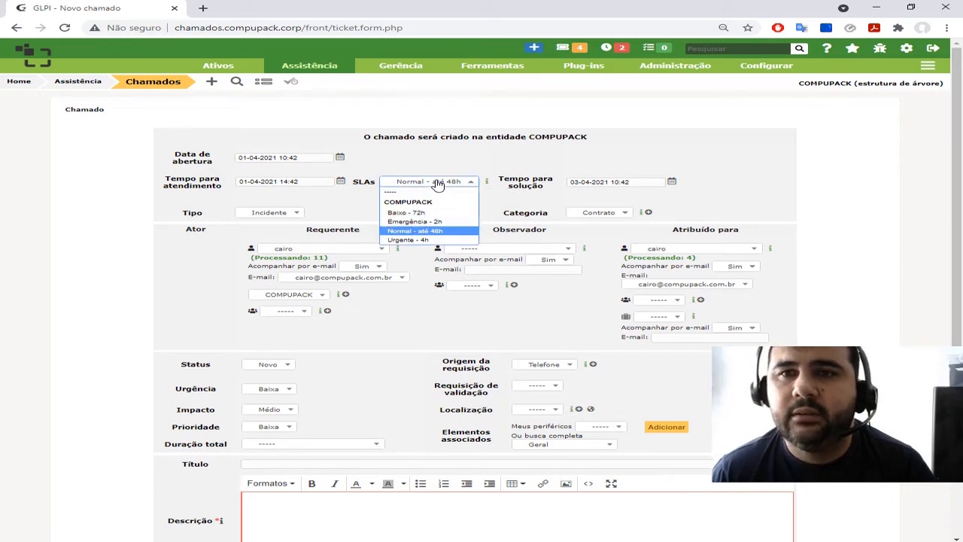
{"action": "left_click", "coordinate": [437, 184]}
{"action": "left_click", "coordinate": [437, 184]}
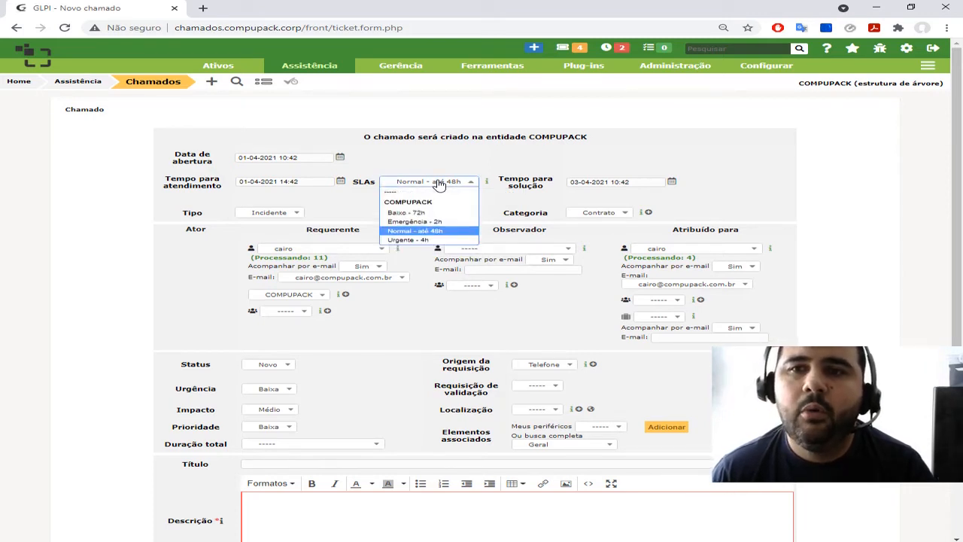
{"action": "left_click", "coordinate": [437, 185]}
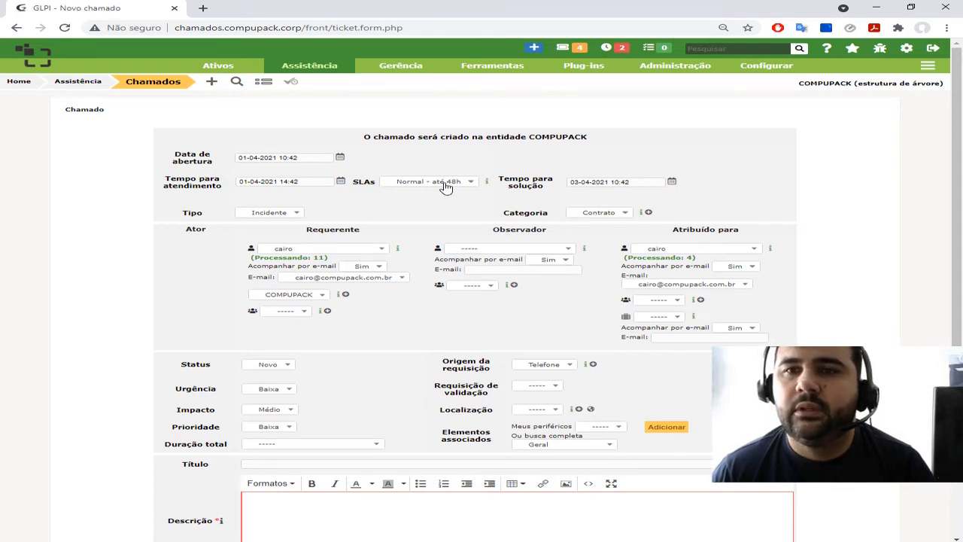
{"action": "left_click", "coordinate": [444, 187]}
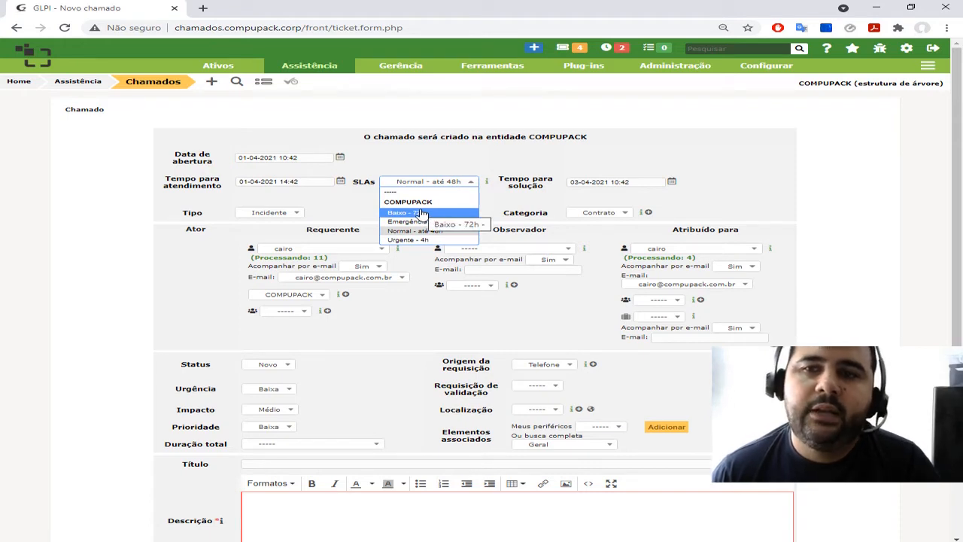
{"action": "left_click", "coordinate": [421, 214]}
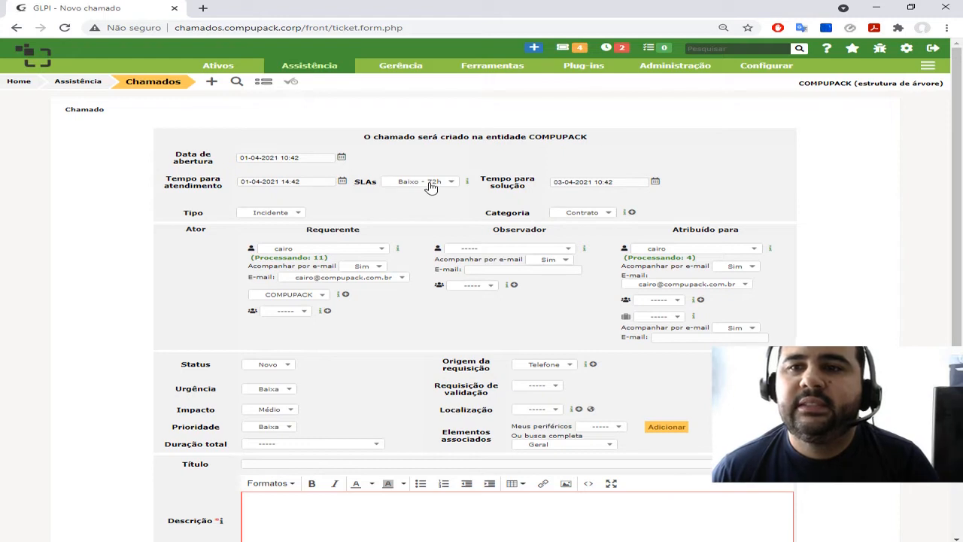
{"action": "left_click", "coordinate": [431, 187]}
{"action": "left_click", "coordinate": [414, 233]}
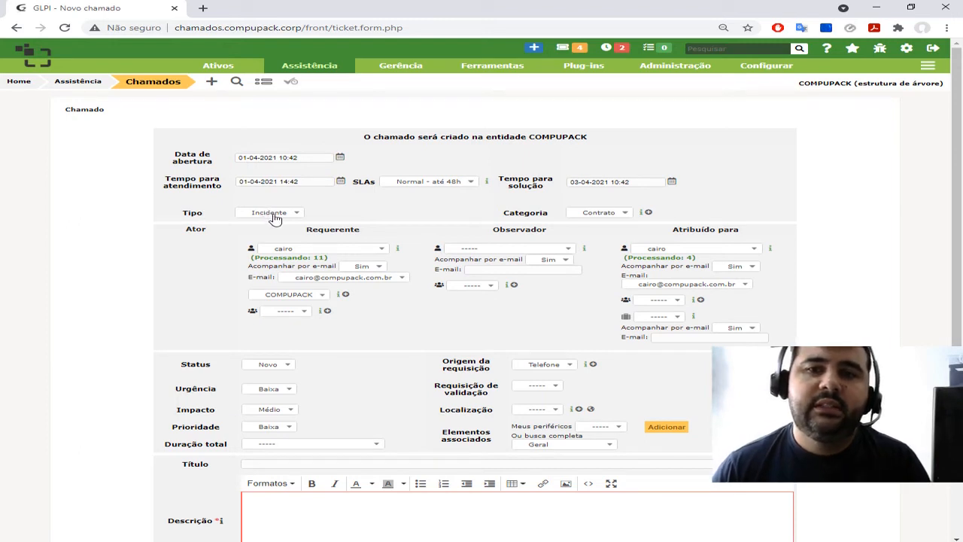
Keep the ticket type as Incidente and set its category to Avulso
{"action": "left_click", "coordinate": [293, 214]}
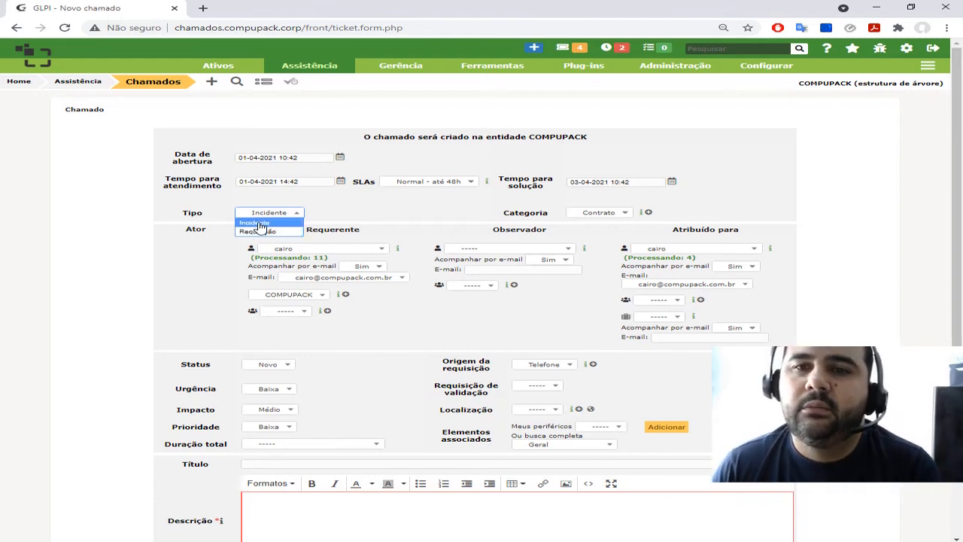
{"action": "left_click", "coordinate": [260, 223]}
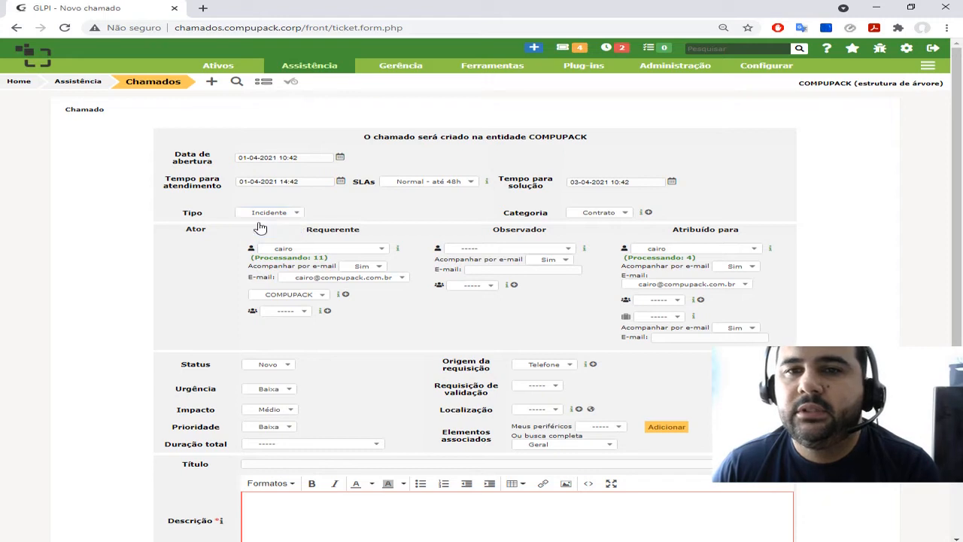
{"action": "left_click", "coordinate": [606, 216]}
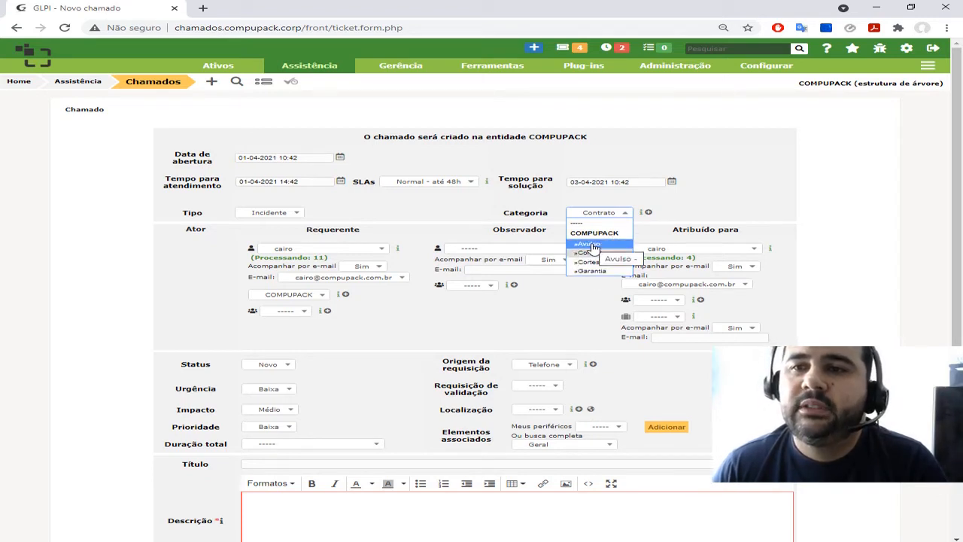
{"action": "left_click", "coordinate": [593, 244]}
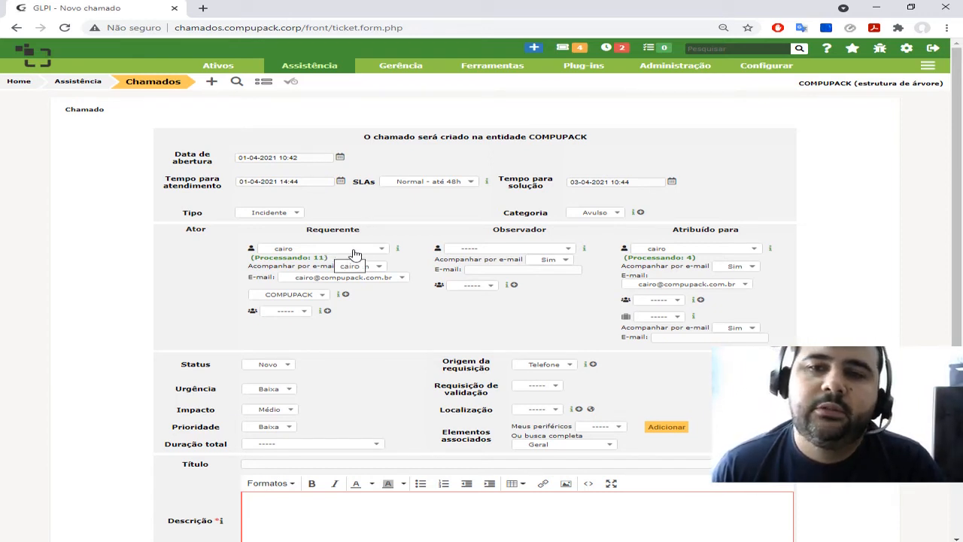
Keep the current requester and assign the ticket to a different technician and to the Suporte group
{"action": "left_click", "coordinate": [355, 254]}
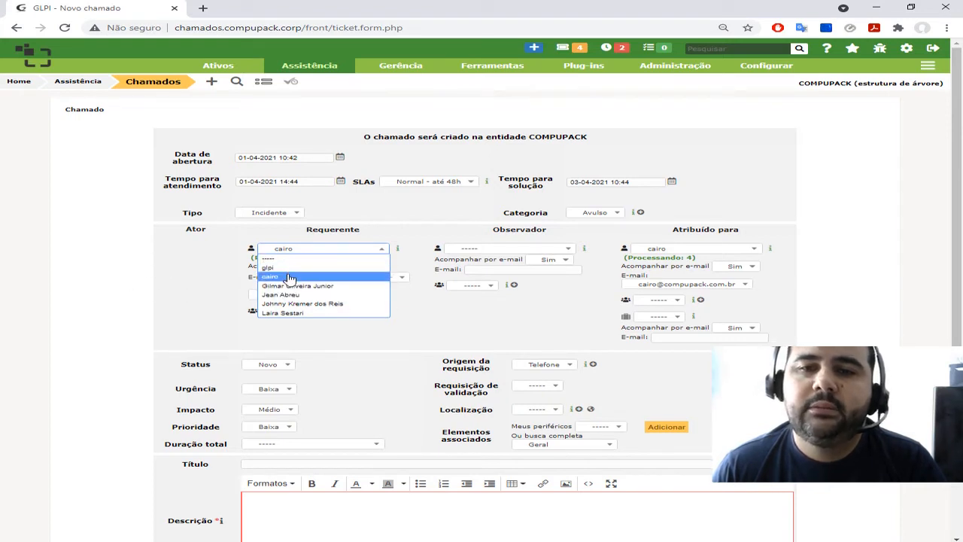
{"action": "left_click", "coordinate": [289, 277]}
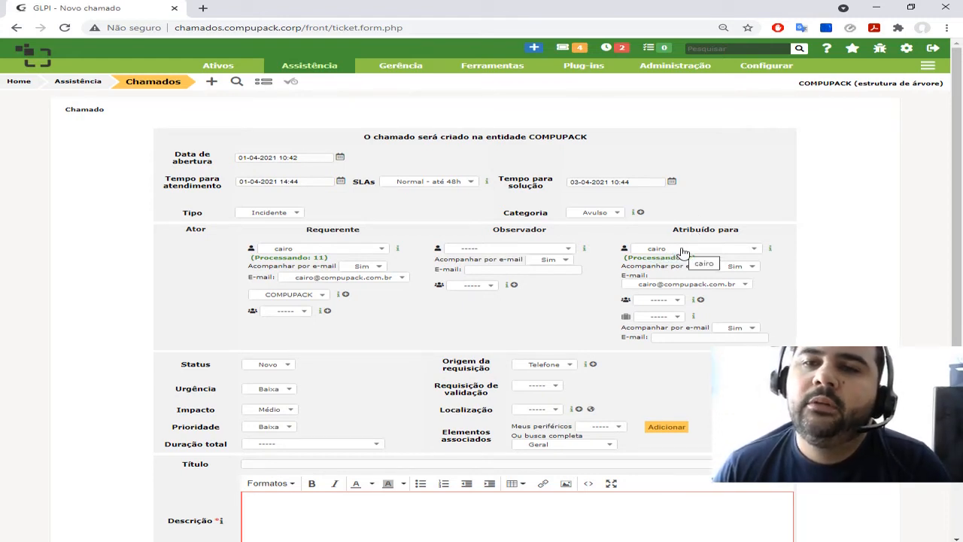
{"action": "left_click", "coordinate": [684, 252]}
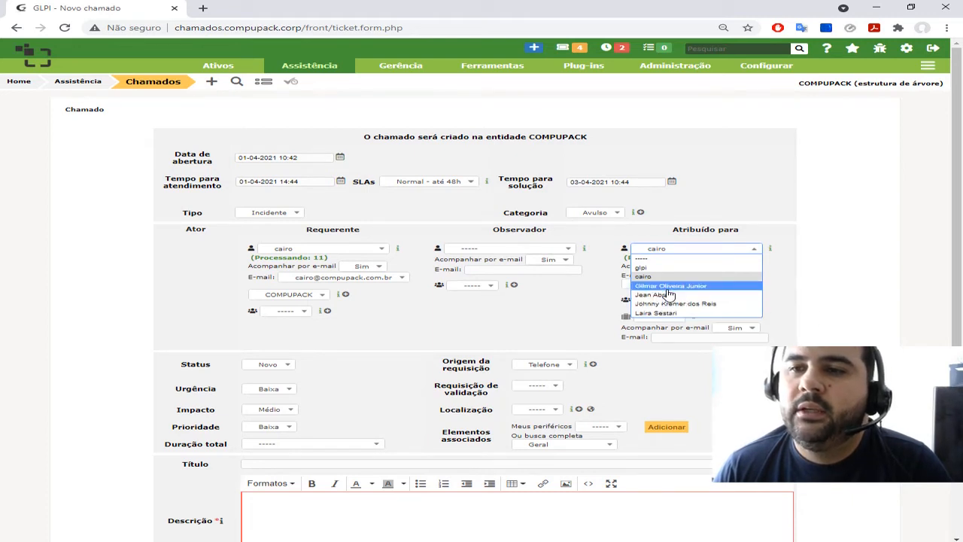
{"action": "left_click", "coordinate": [667, 303]}
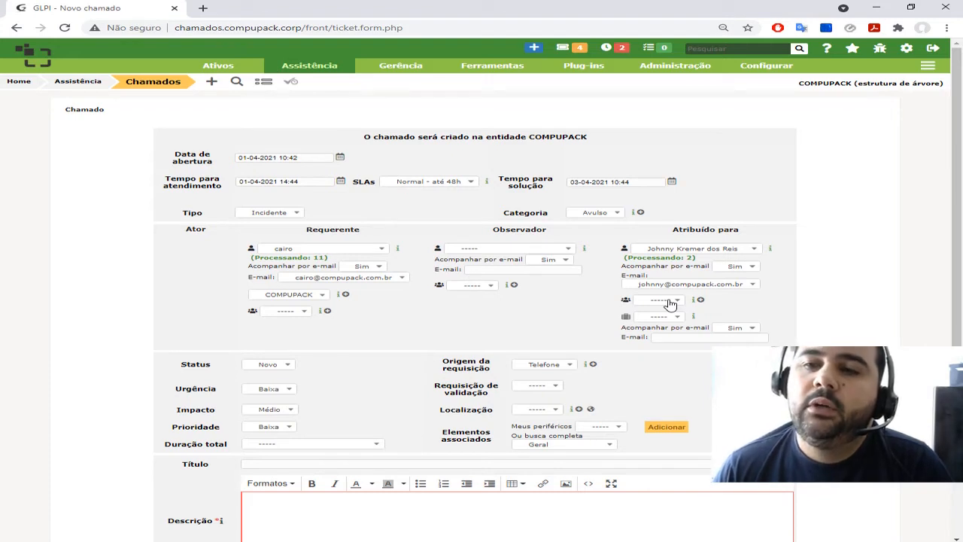
{"action": "left_click", "coordinate": [669, 303]}
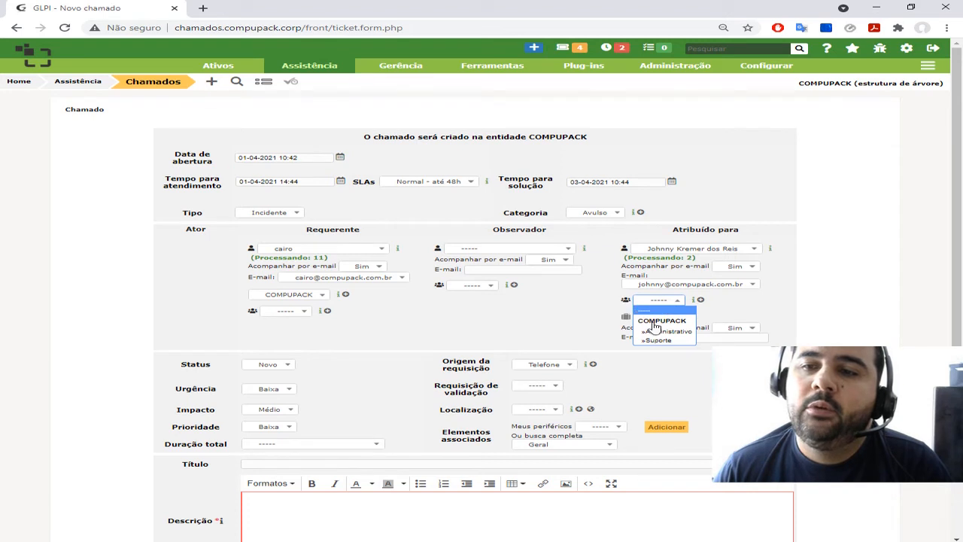
{"action": "left_click", "coordinate": [655, 341]}
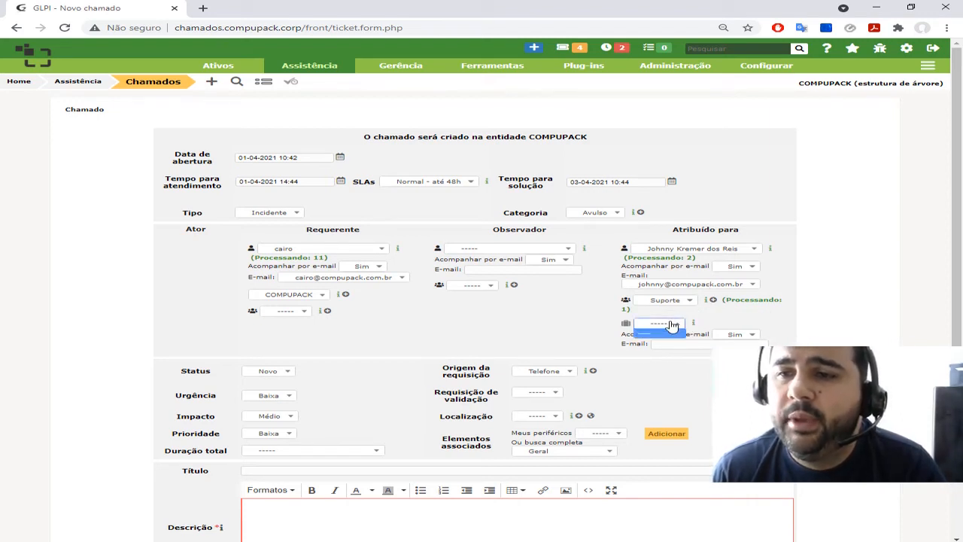
Set the ticket status to Processando (atribuído) and the request source to WhatsApp, leaving the location empty
{"action": "scroll", "coordinate": [219, 384], "scroll_direction": "down", "scroll_amount": 3}
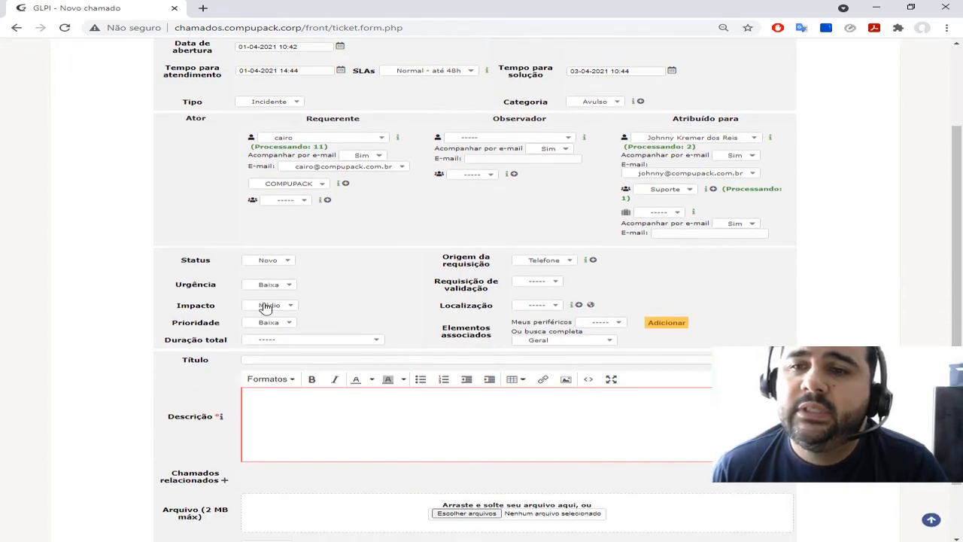
{"action": "left_click", "coordinate": [287, 262]}
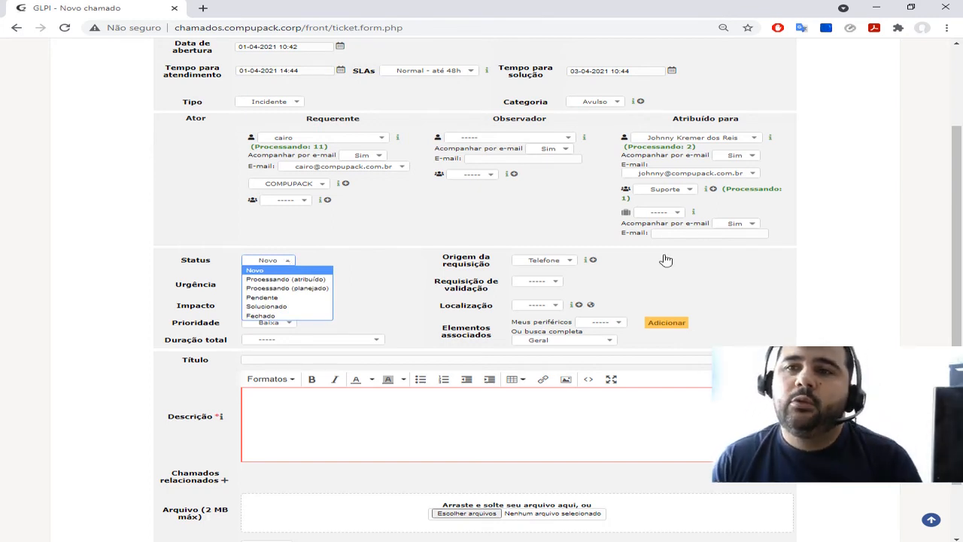
{"action": "left_click", "coordinate": [274, 280]}
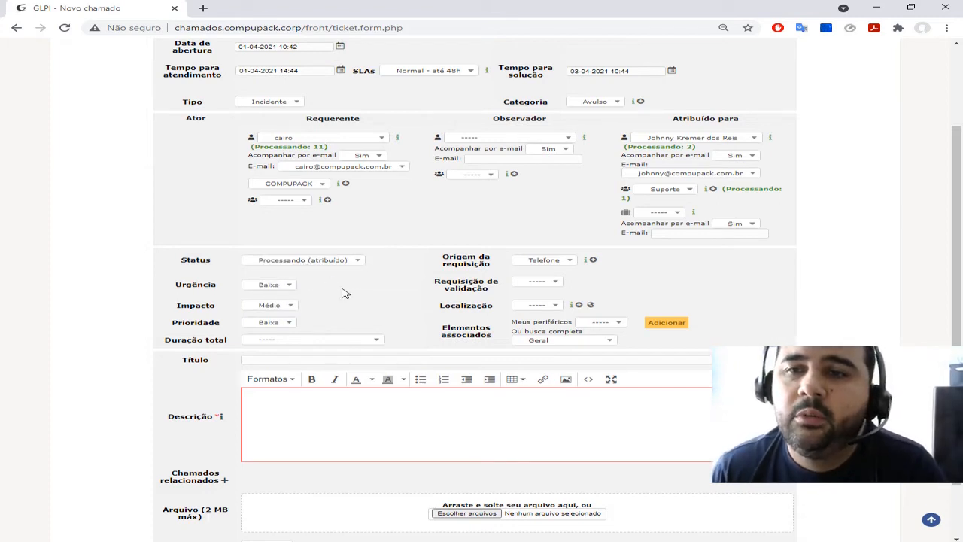
{"action": "left_click", "coordinate": [537, 261]}
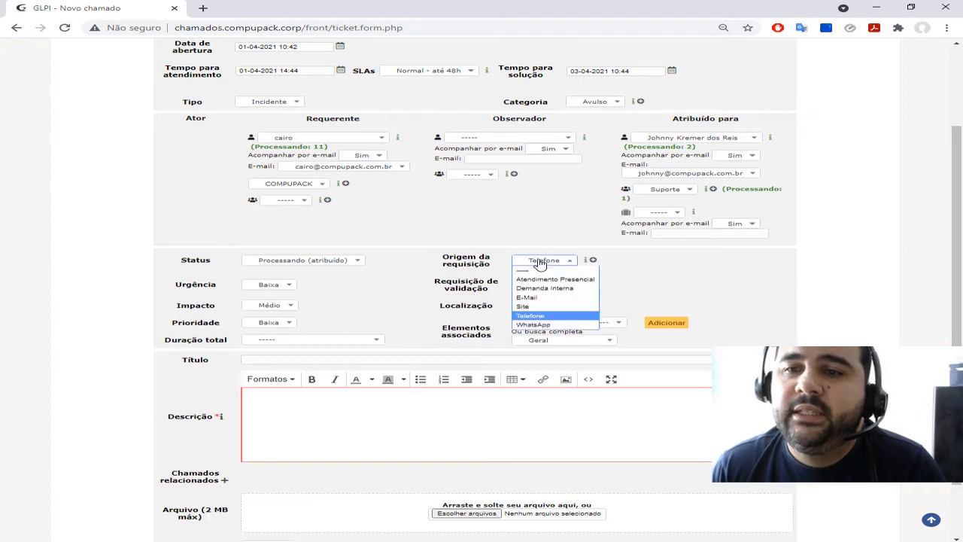
{"action": "left_click", "coordinate": [547, 325]}
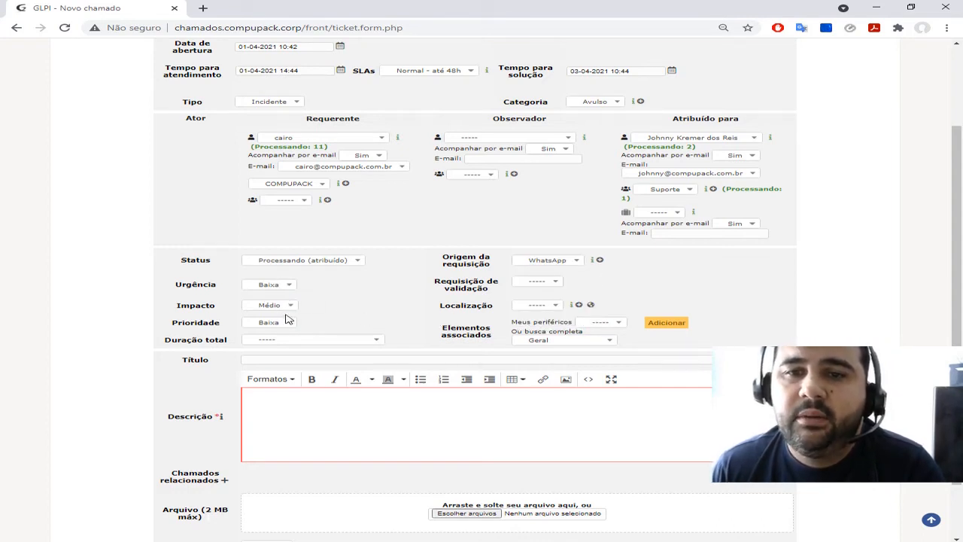
{"action": "left_click", "coordinate": [543, 306]}
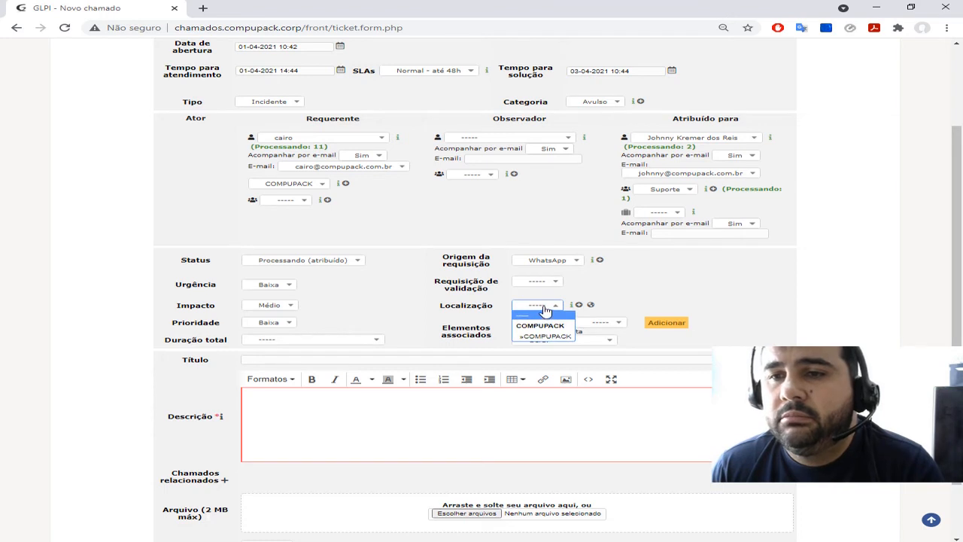
{"action": "left_click", "coordinate": [545, 308]}
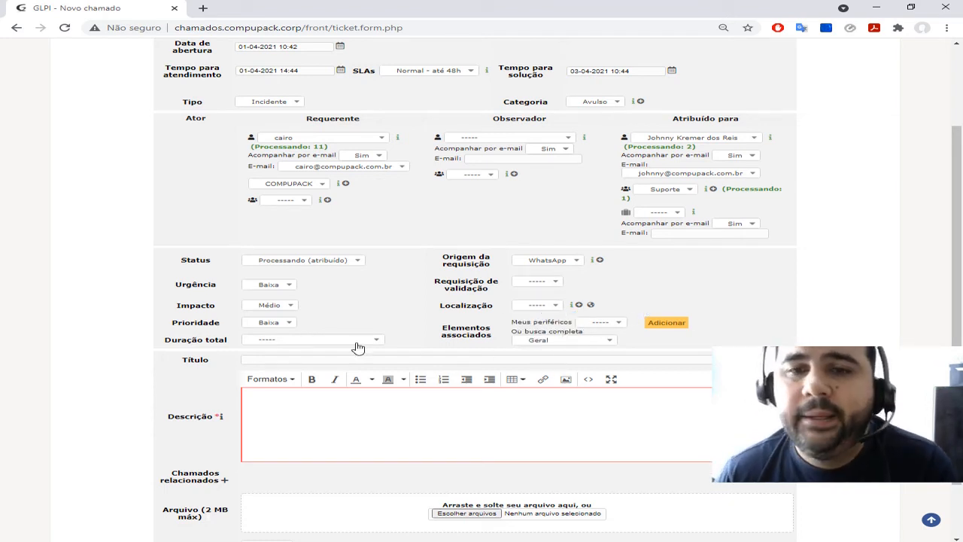
Associate the computer Suporte01-PC - 0001 with the ticket
{"action": "scroll", "coordinate": [407, 323], "scroll_direction": "down", "scroll_amount": 1}
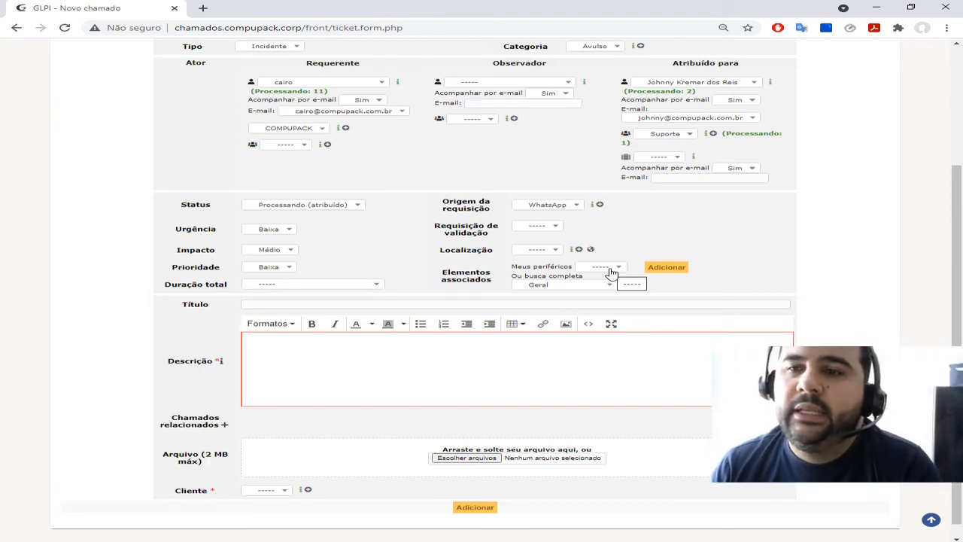
{"action": "left_click", "coordinate": [610, 270]}
{"action": "left_click", "coordinate": [580, 284]}
{"action": "left_click", "coordinate": [577, 286]}
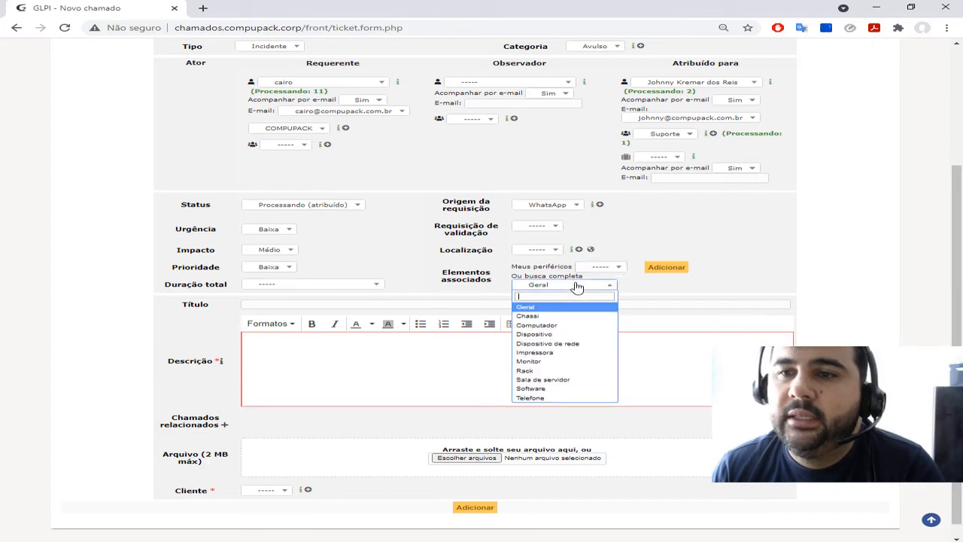
{"action": "left_click", "coordinate": [529, 326]}
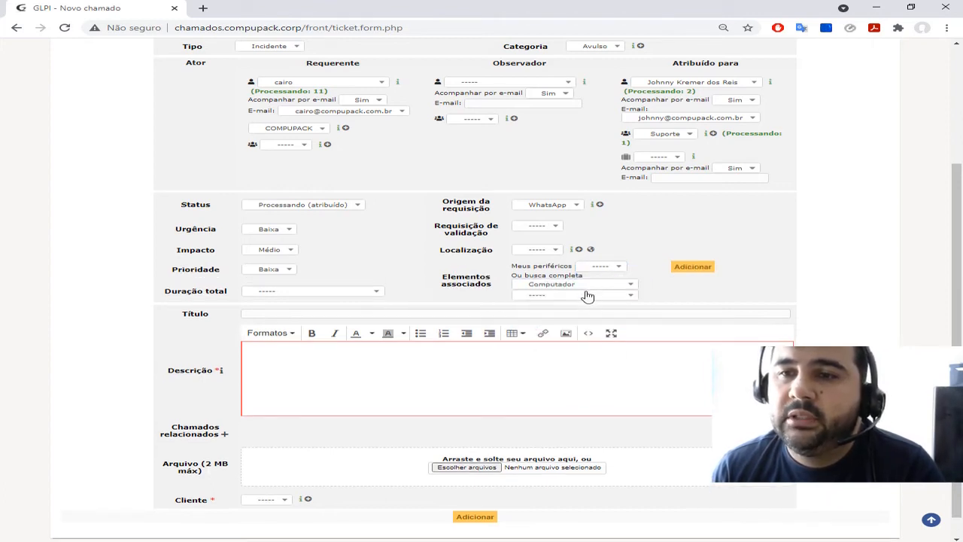
{"action": "left_click", "coordinate": [584, 295]}
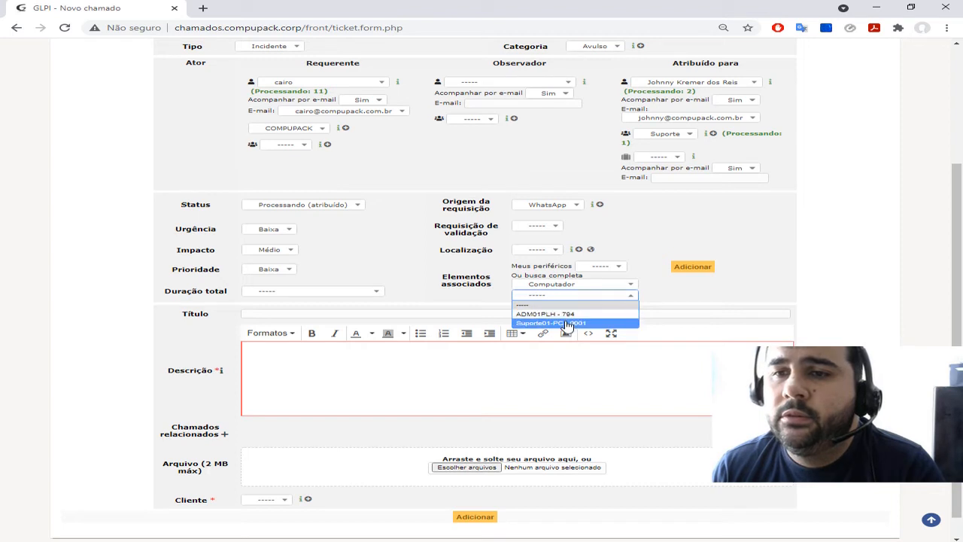
{"action": "left_click", "coordinate": [568, 323]}
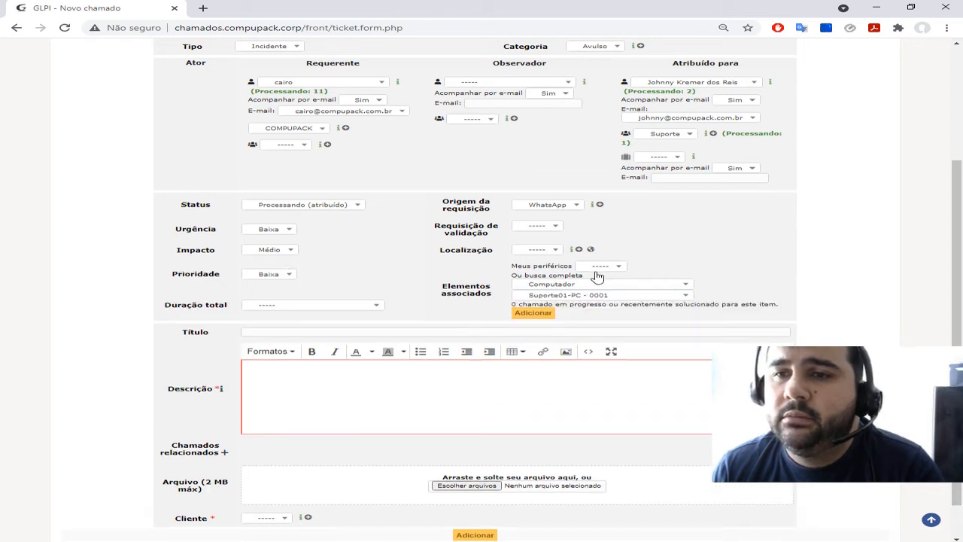
{"action": "left_click", "coordinate": [535, 314]}
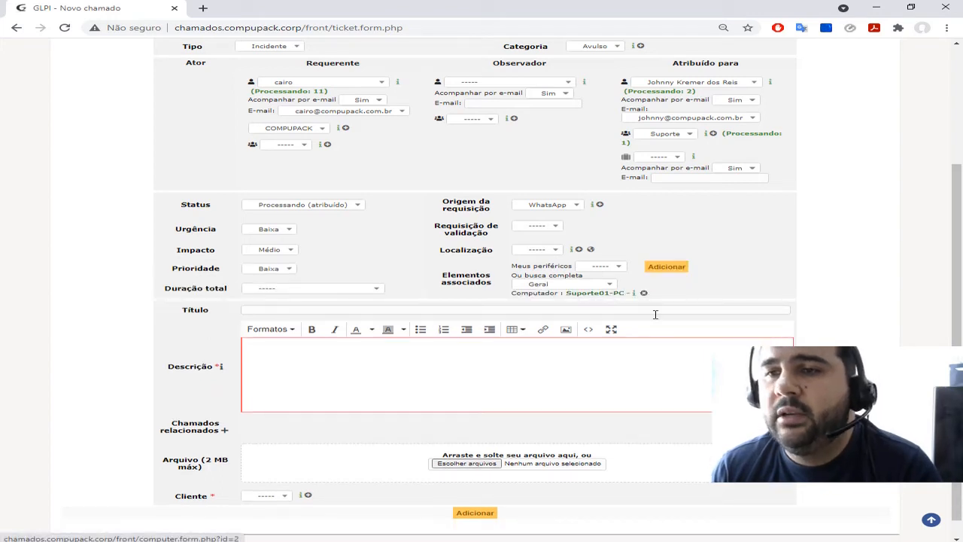
Enter the title "Chamado Vídeo Treinamento" and the description "Chamado para treinamento de novos colaboradores"
{"action": "left_click", "coordinate": [474, 309]}
{"action": "type", "text": "Chamado Víde"}
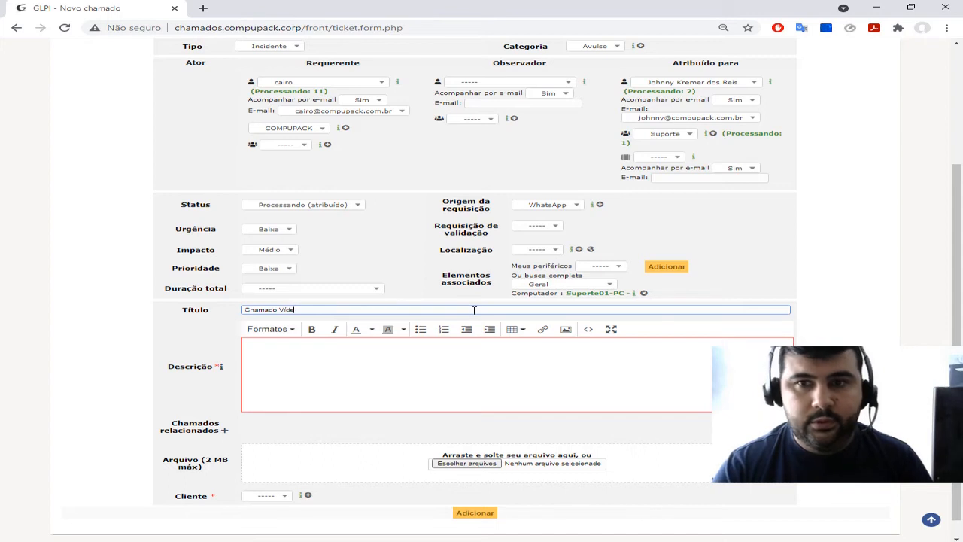
{"action": "type", "text": "o Treinament"}
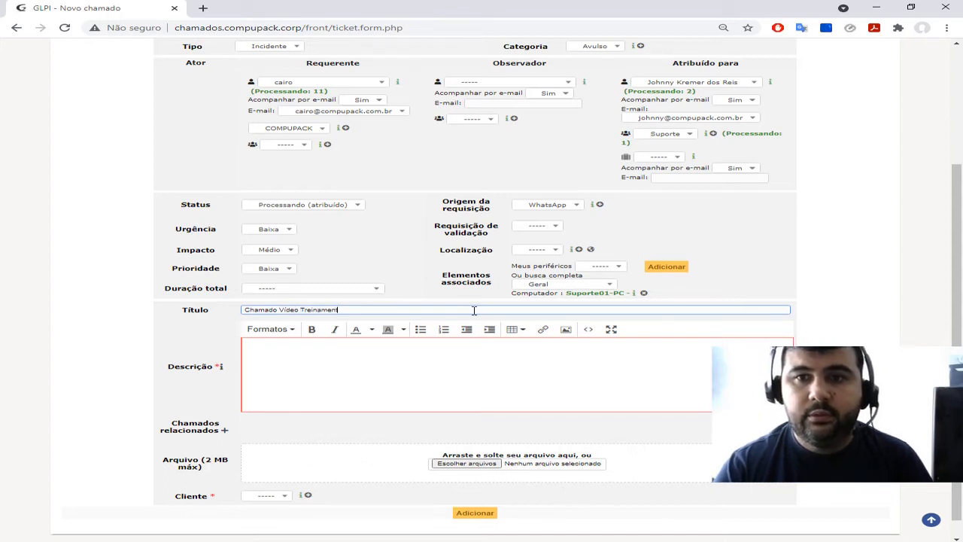
{"action": "type", "text": "o"}
{"action": "left_click", "coordinate": [426, 380]}
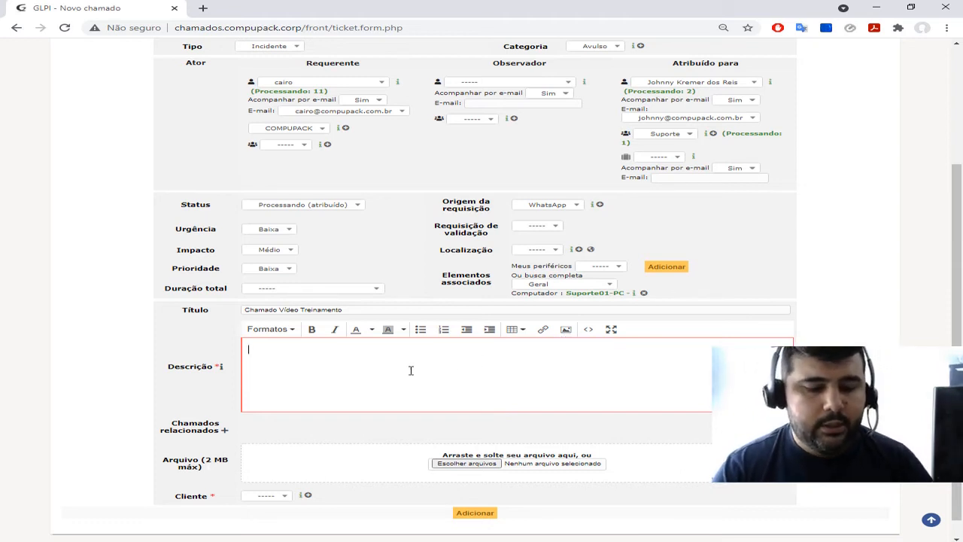
{"action": "type", "text": "CHamado para treinamento de novos cola"}
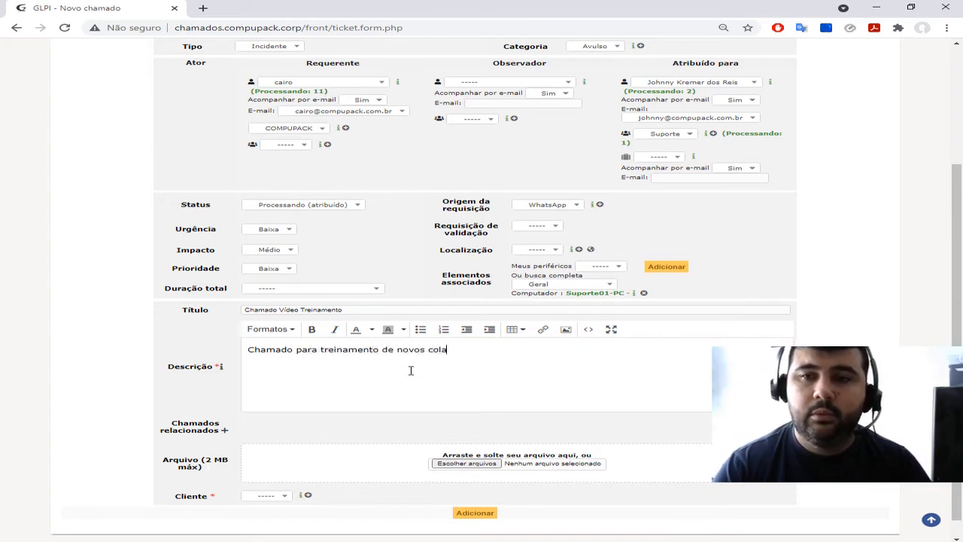
{"action": "type", "text": "boradores"}
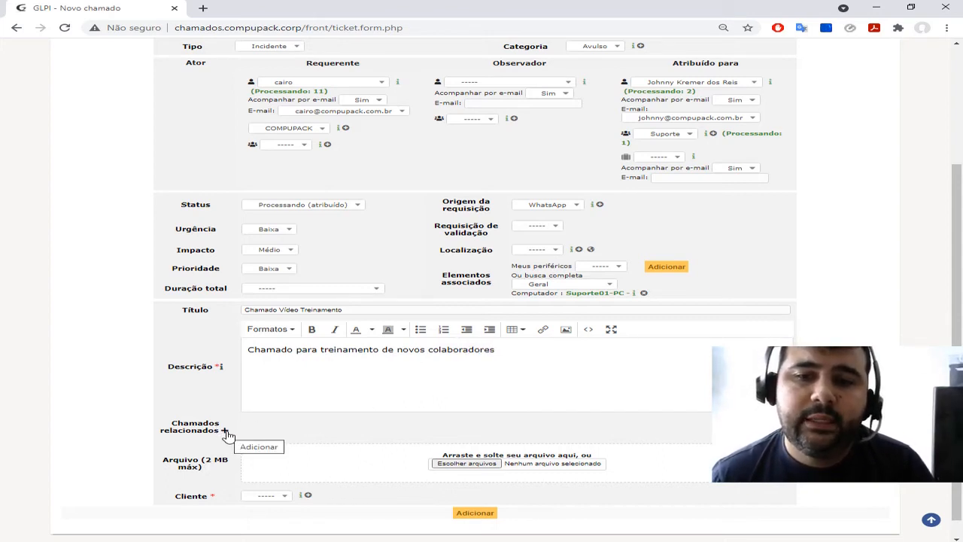
Set the ticket's client to COMPUPACK and submit the new ticket
{"action": "scroll", "coordinate": [370, 406], "scroll_direction": "down", "scroll_amount": 1}
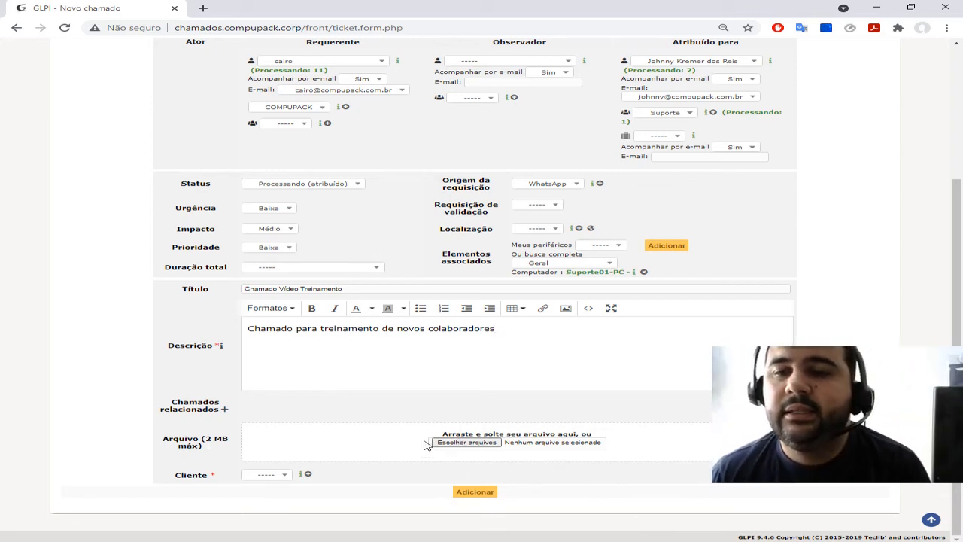
{"action": "left_click", "coordinate": [277, 477]}
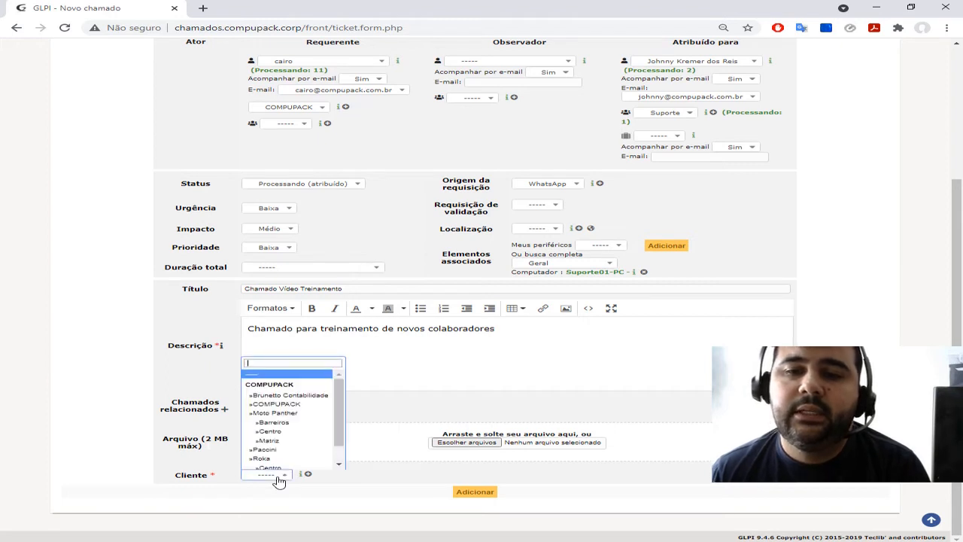
{"action": "left_click", "coordinate": [292, 404]}
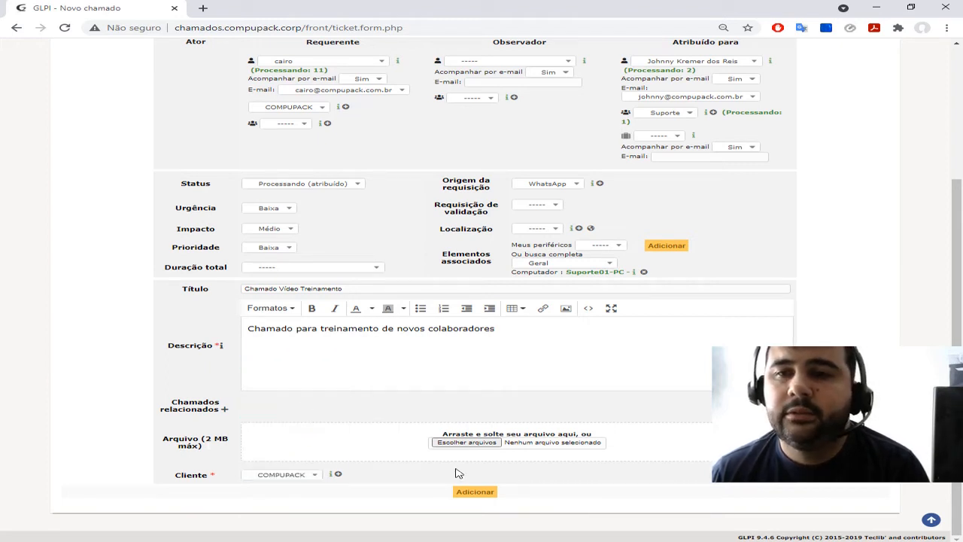
{"action": "left_click", "coordinate": [475, 491]}
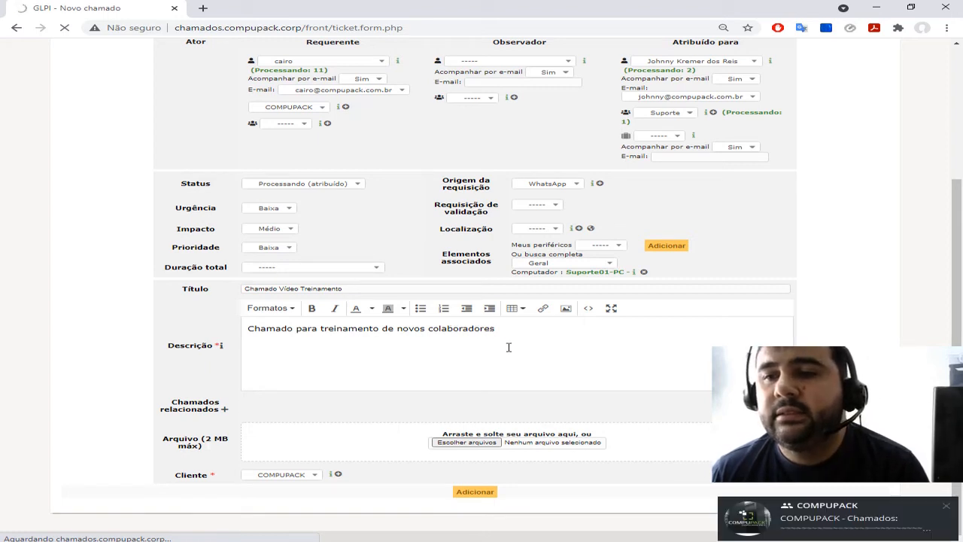
Open the newly created ticket to view its record and return to the list of tickets (Chamados)
{"action": "mouse_move", "coordinate": [837, 519]}
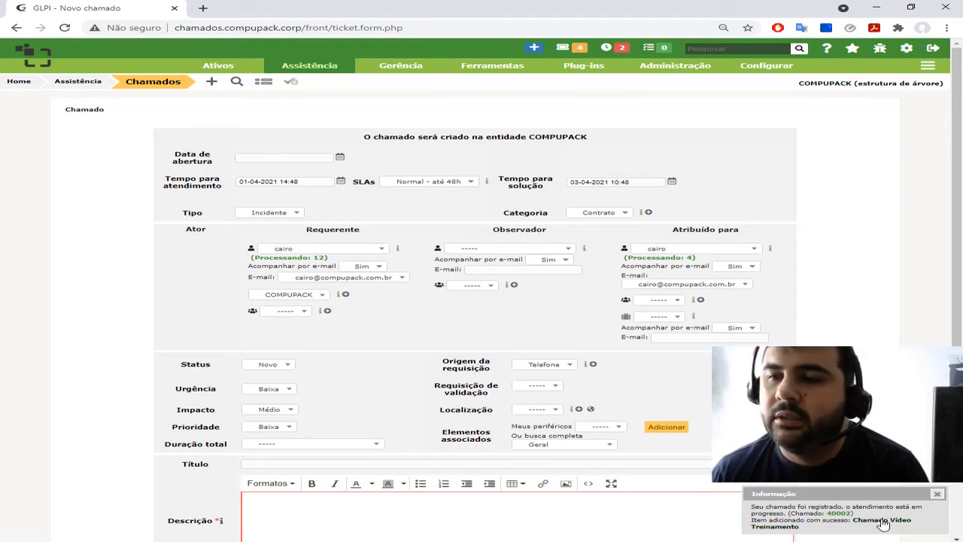
{"action": "left_click", "coordinate": [879, 525]}
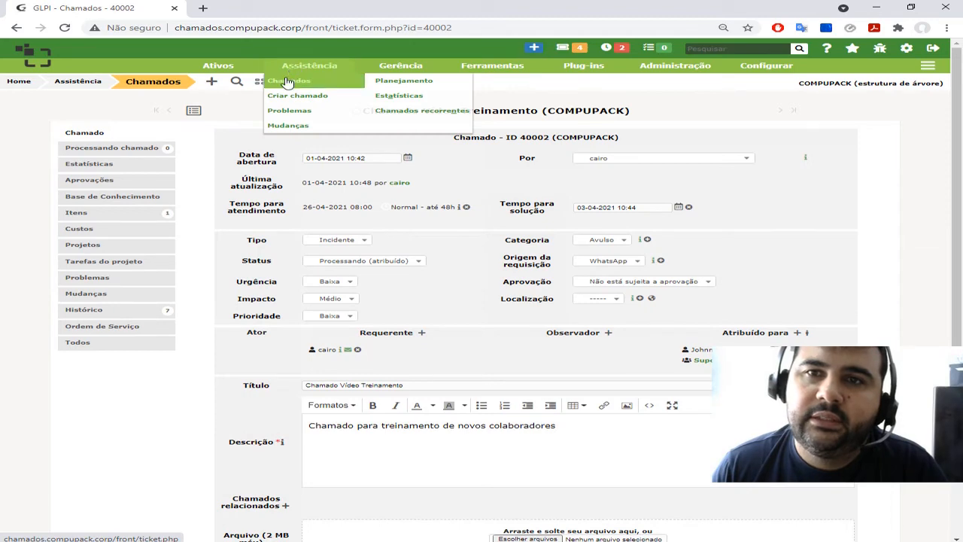
{"action": "left_click", "coordinate": [289, 80]}
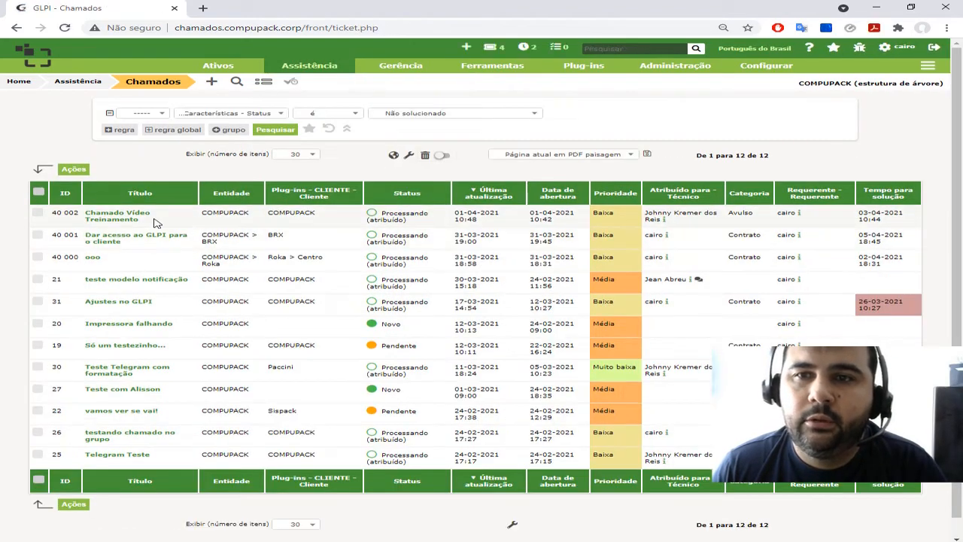
In the ticket "Chamado Vídeo Treinamento", add the follow-up "Realizei a gravação do vídeo..." with Demanda Interna as its source
{"action": "left_click", "coordinate": [107, 218]}
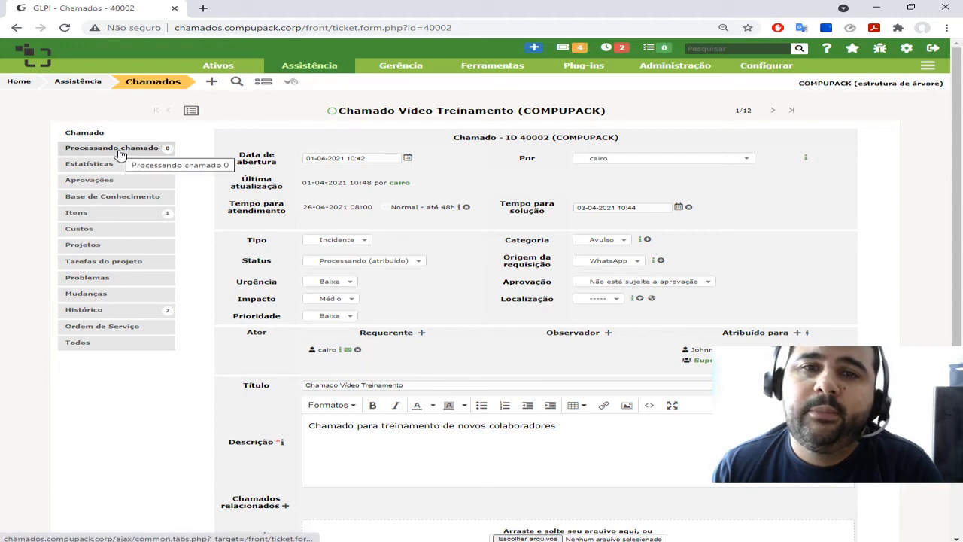
{"action": "left_click", "coordinate": [119, 153]}
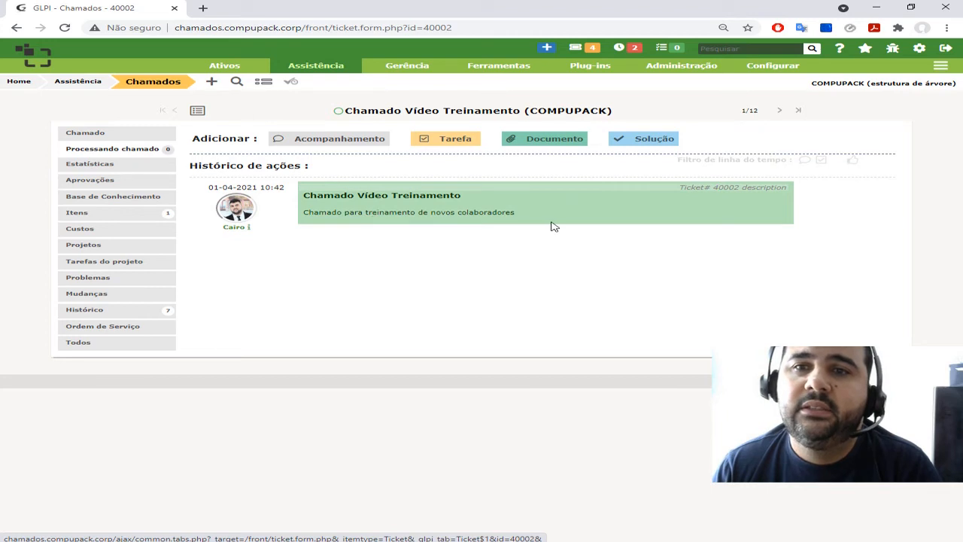
{"action": "left_click", "coordinate": [342, 139]}
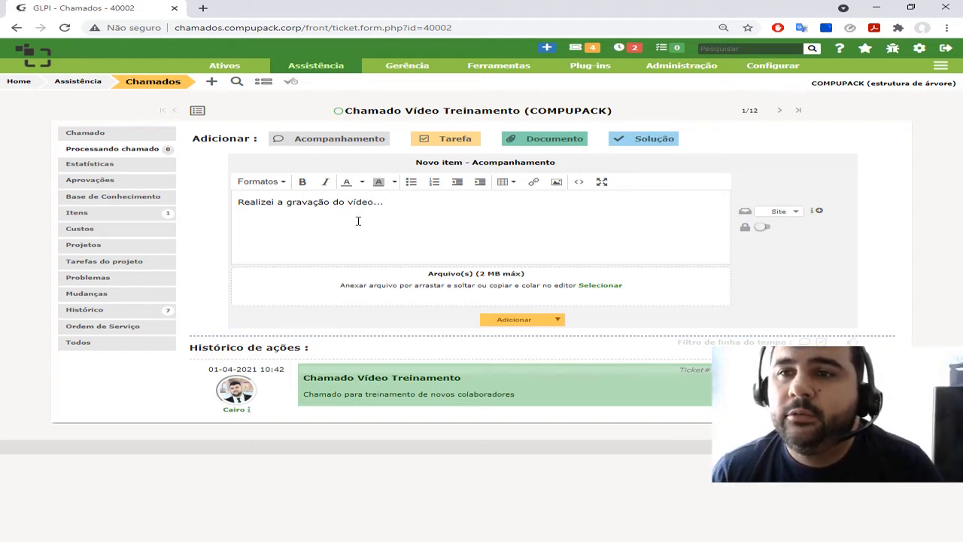
{"action": "left_click", "coordinate": [793, 213]}
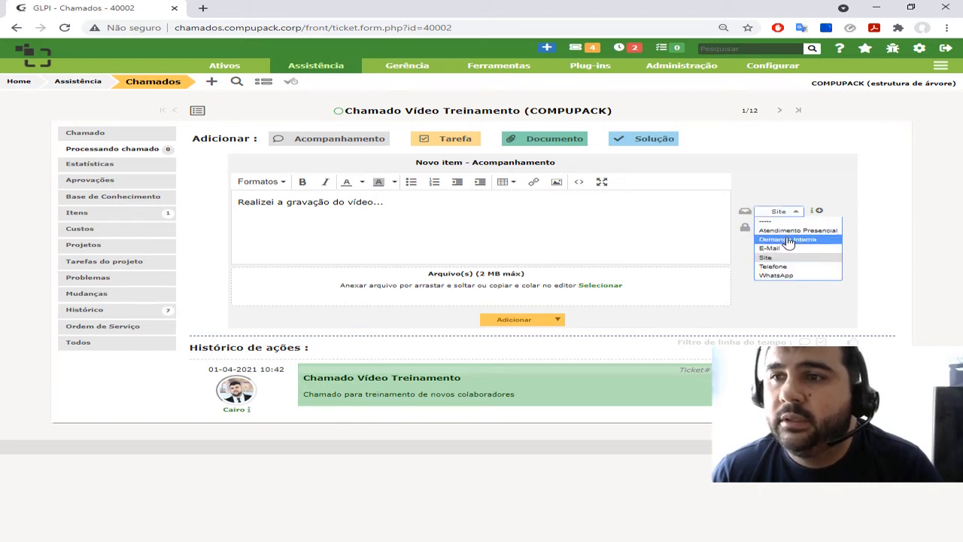
{"action": "left_click", "coordinate": [788, 241]}
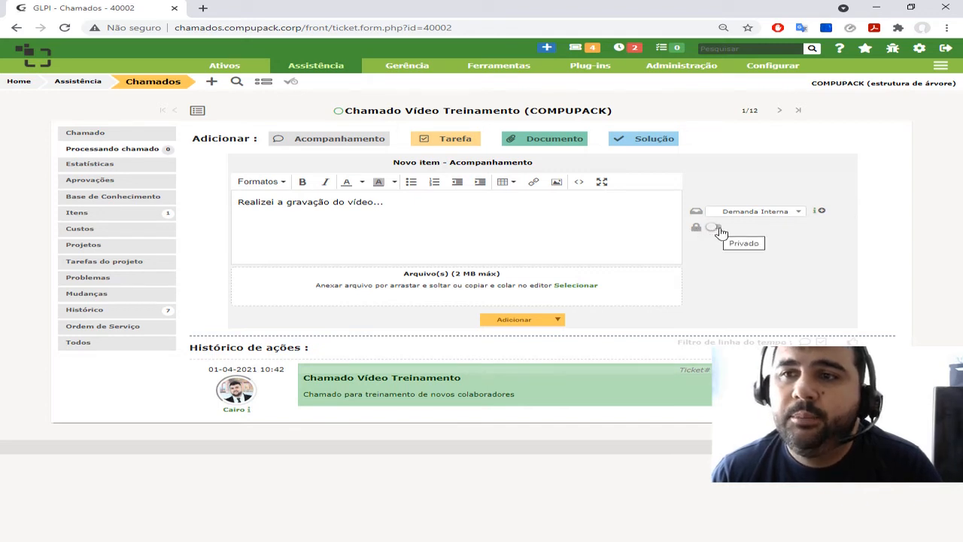
{"action": "left_click", "coordinate": [521, 322]}
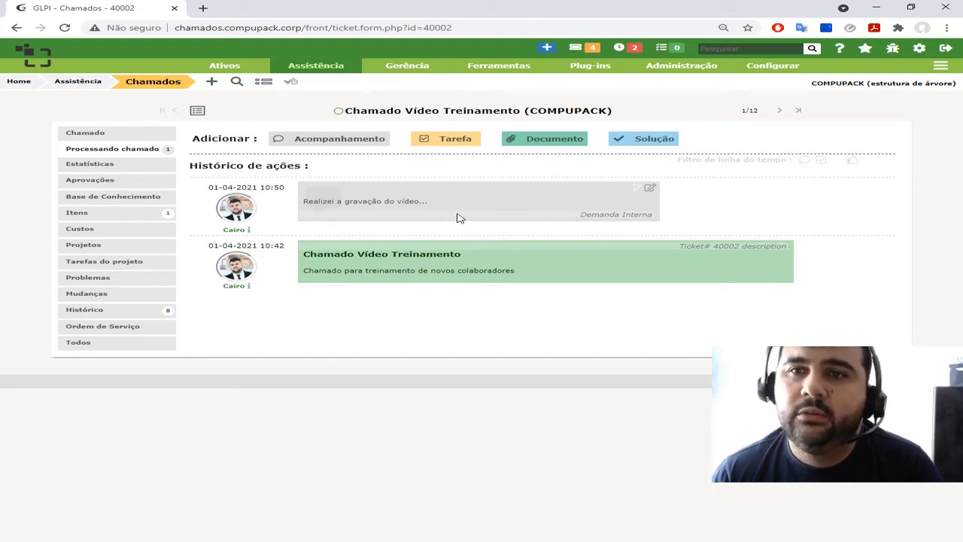
Attach the file LOFT-01042021.txt from the desktop (Área de Trabalho) to the ticket as a new document
{"action": "left_click", "coordinate": [557, 141]}
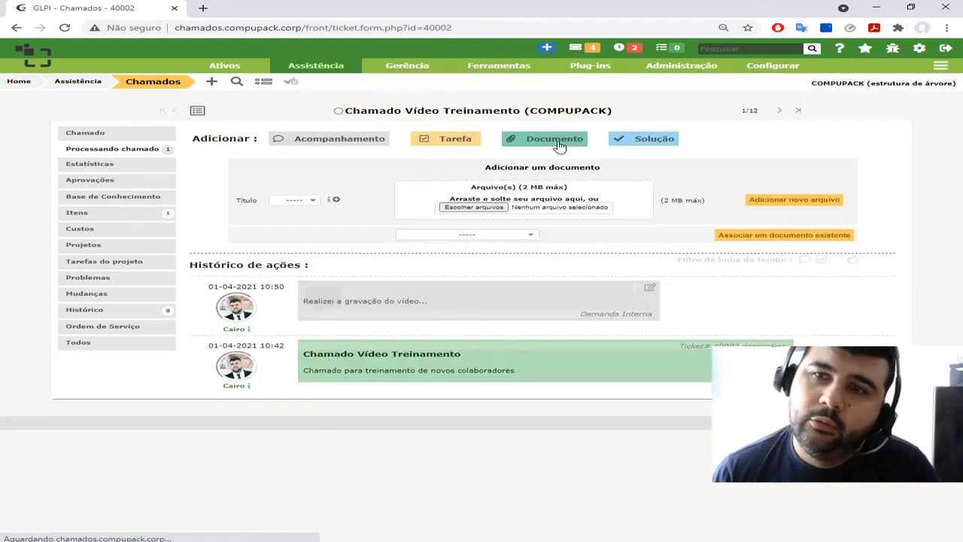
{"action": "left_click", "coordinate": [495, 211]}
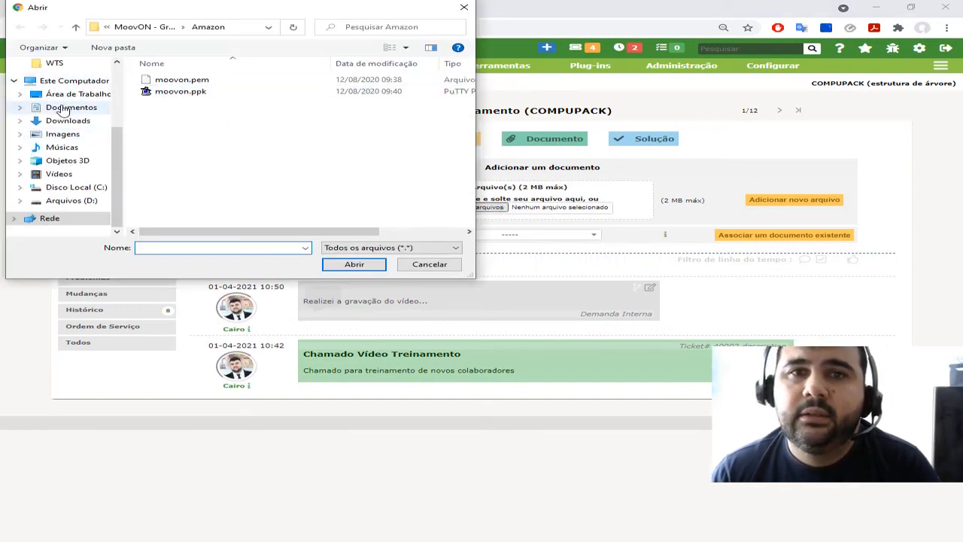
{"action": "left_click", "coordinate": [65, 94]}
{"action": "scroll", "coordinate": [196, 162], "scroll_direction": "down", "scroll_amount": 5}
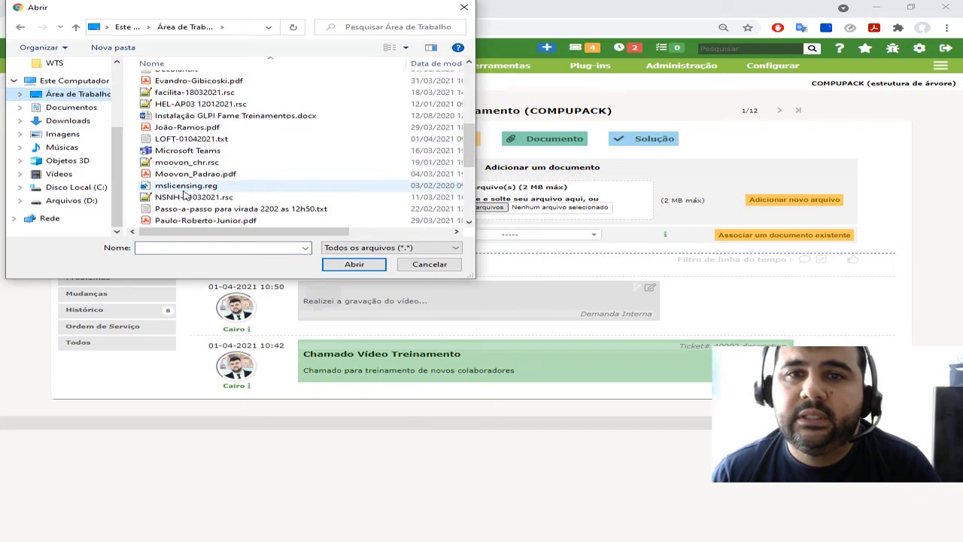
{"action": "left_click", "coordinate": [202, 139]}
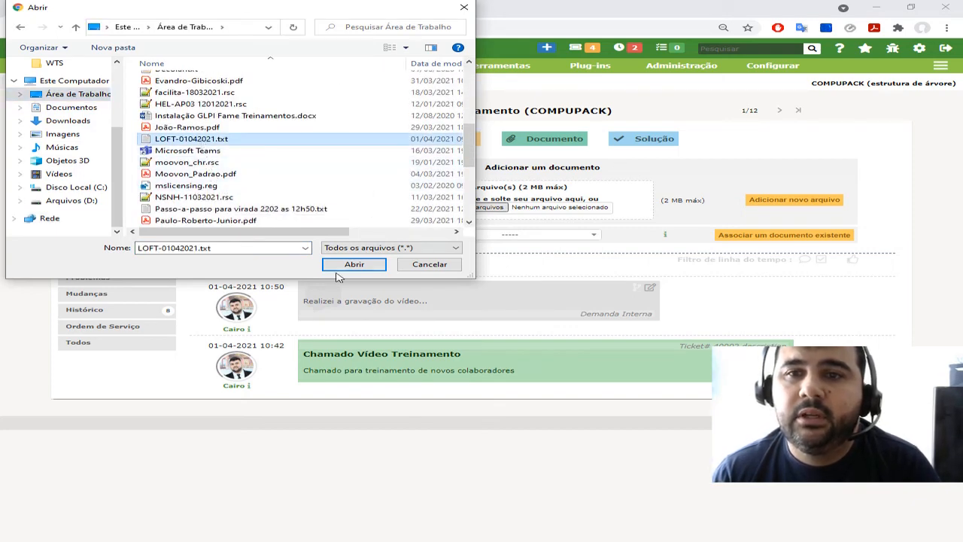
{"action": "left_click", "coordinate": [351, 264]}
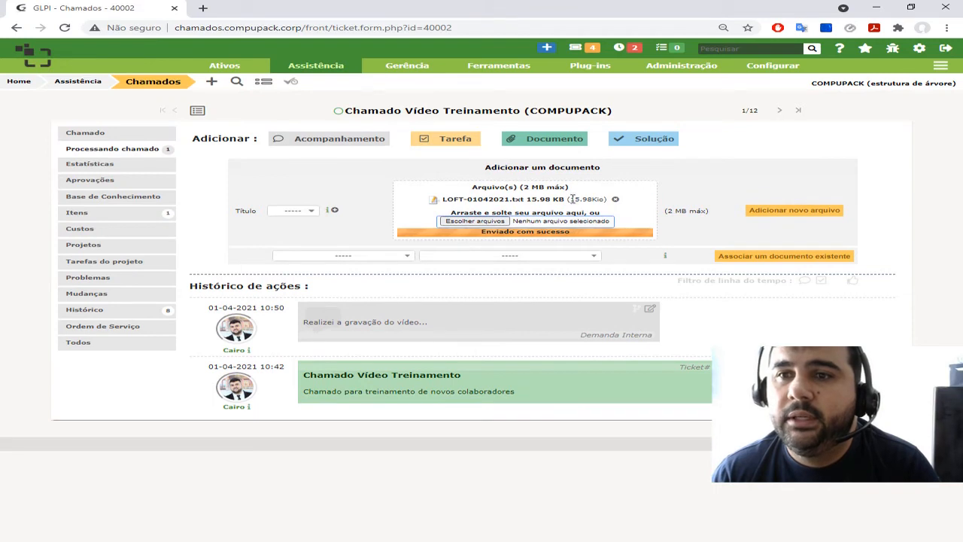
{"action": "left_click", "coordinate": [309, 213]}
{"action": "left_click", "coordinate": [308, 217]}
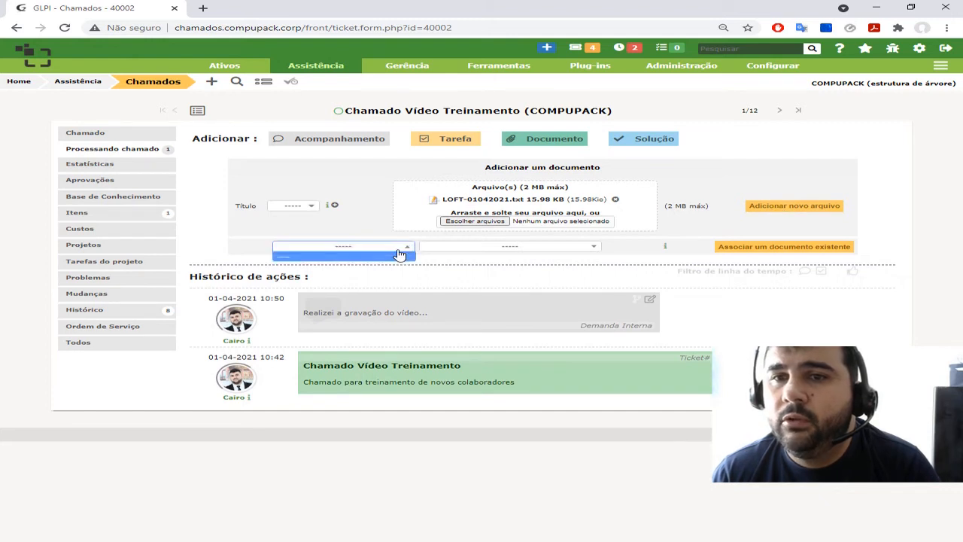
{"action": "left_click", "coordinate": [502, 249]}
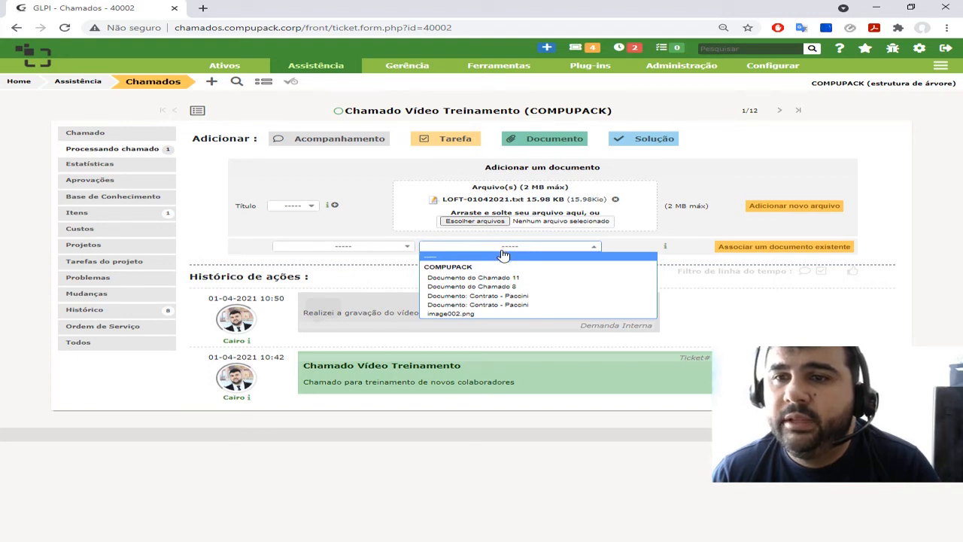
{"action": "left_click", "coordinate": [906, 224]}
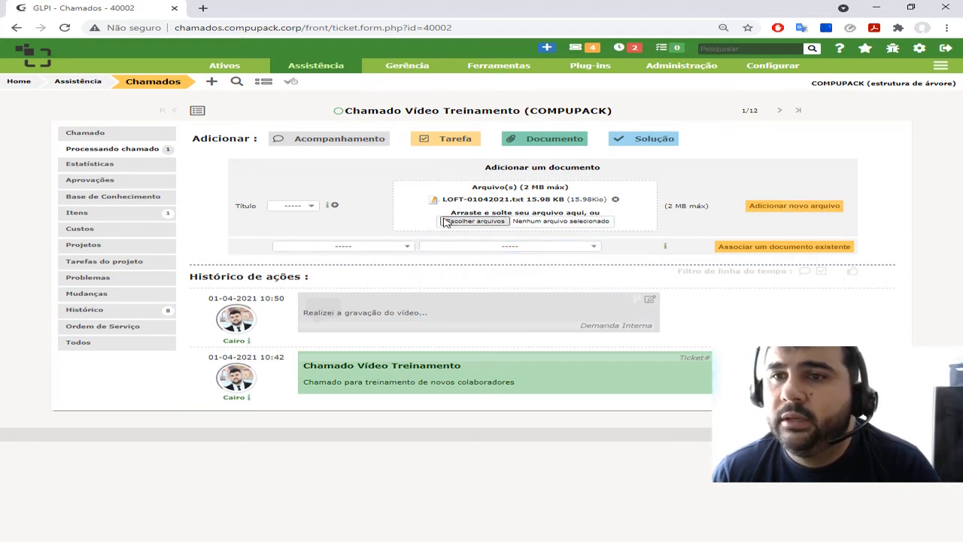
{"action": "left_click", "coordinate": [795, 213]}
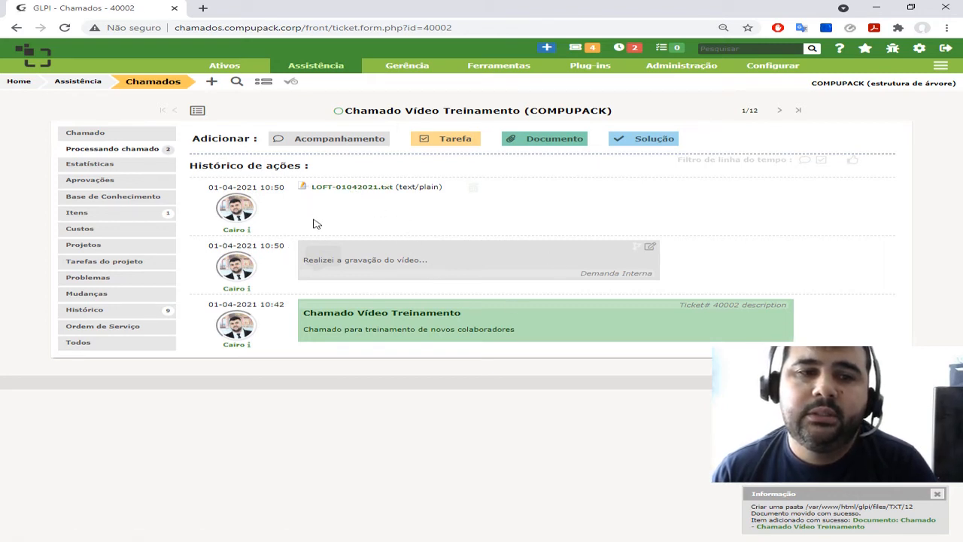
Download the attached LOFT-01042021.txt from the ticket's action history and dismiss the browser's download bar
{"action": "left_click", "coordinate": [357, 188]}
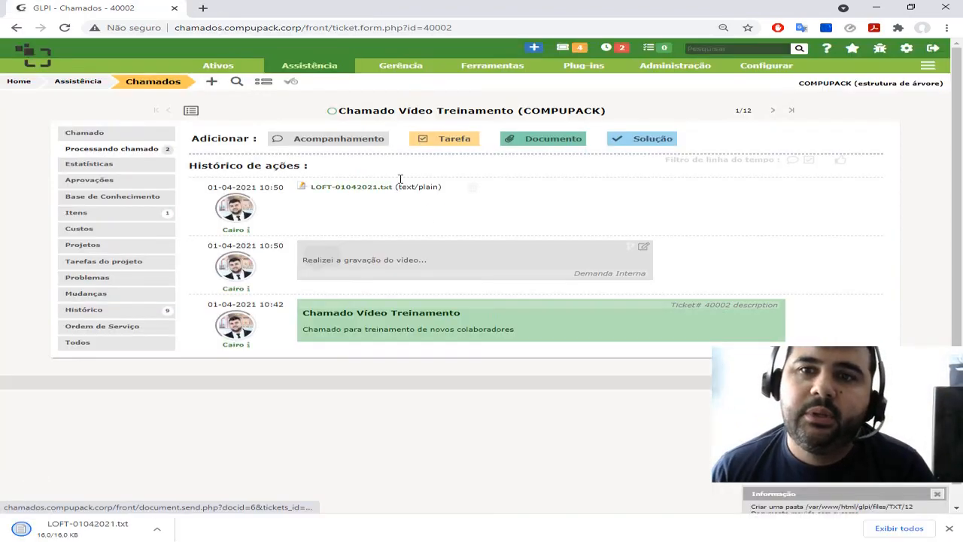
{"action": "right_click", "coordinate": [84, 531]}
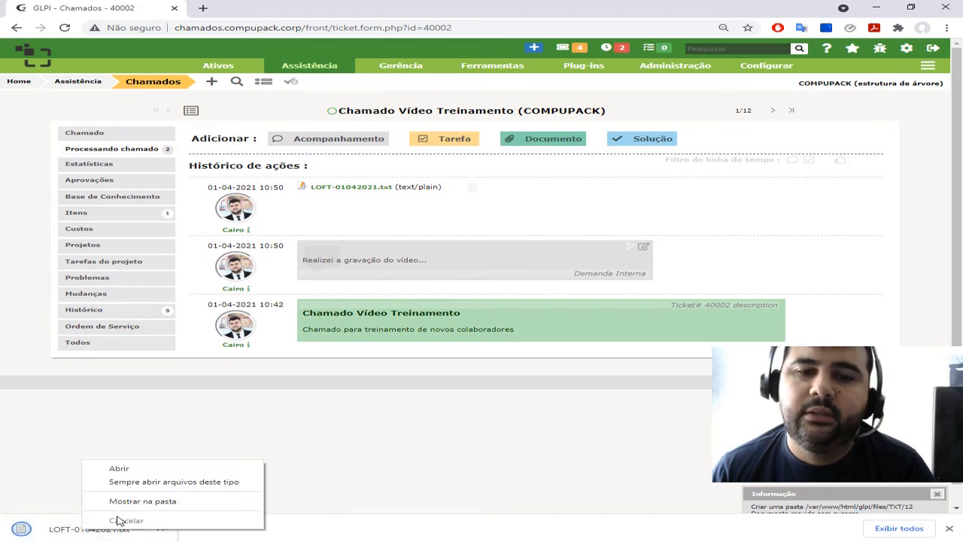
{"action": "left_click", "coordinate": [949, 529]}
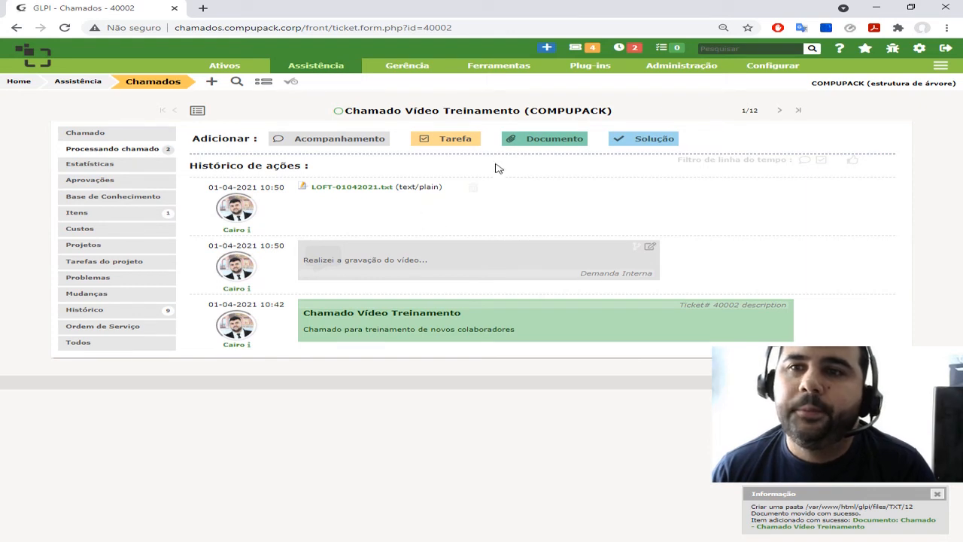
Add a solution to the ticket with the description "blabla", without saving it to the knowledge base
{"action": "left_click", "coordinate": [621, 142]}
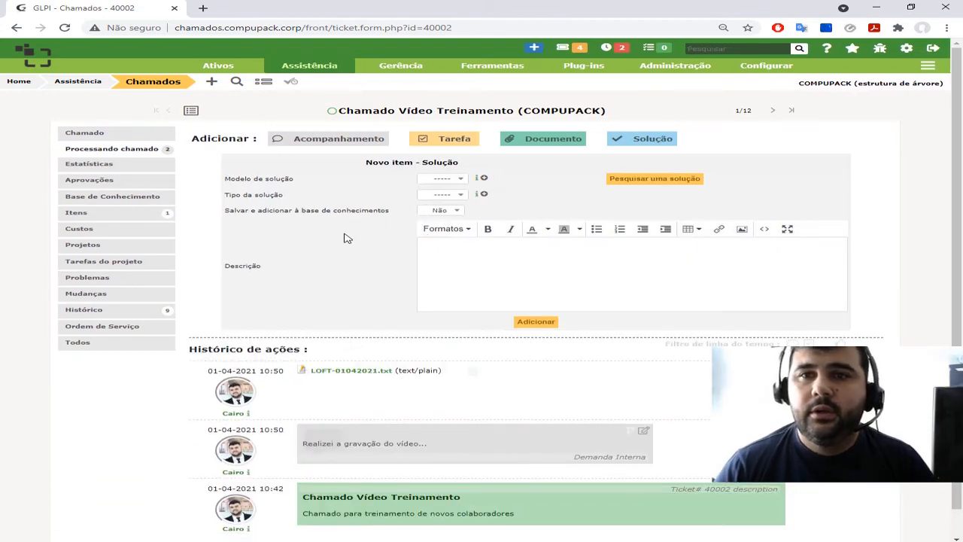
{"action": "left_click", "coordinate": [450, 195]}
{"action": "left_click", "coordinate": [542, 191]}
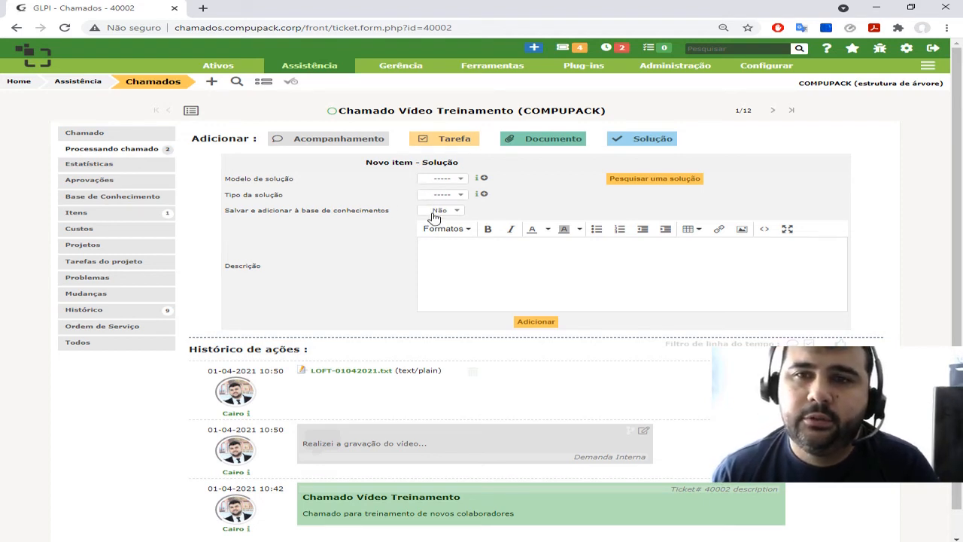
{"action": "left_click", "coordinate": [454, 262]}
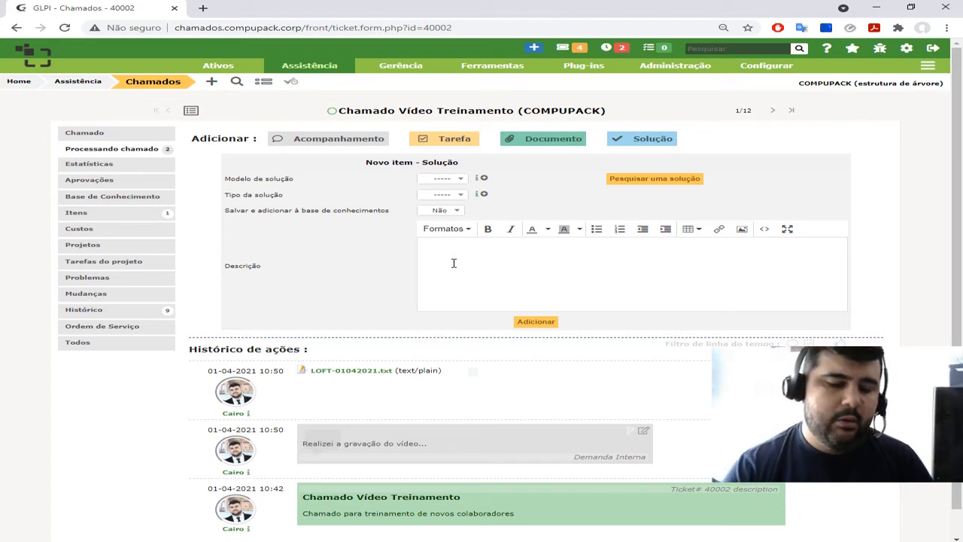
{"action": "key", "text": "ctrl+a"}
{"action": "key", "text": "BackSpace"}
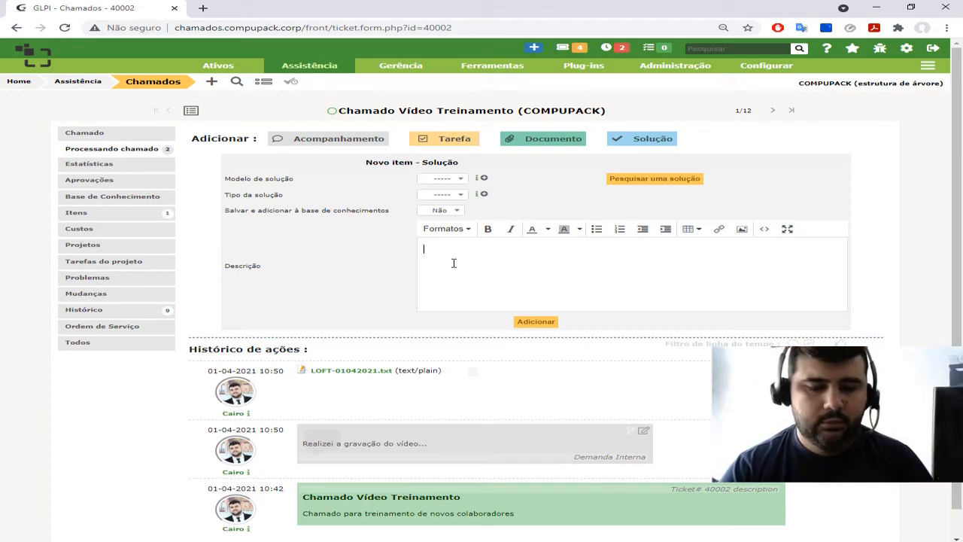
{"action": "type", "text": "blabla"}
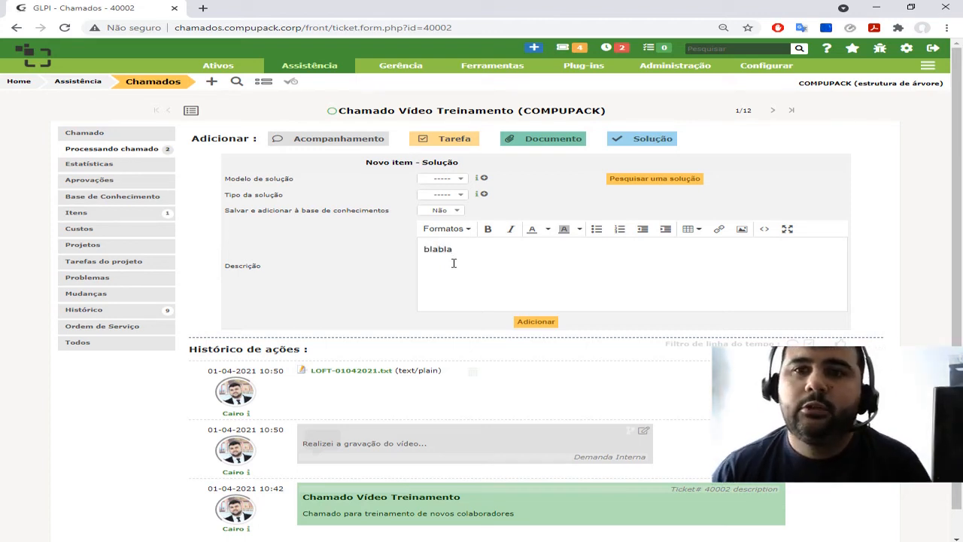
{"action": "left_click", "coordinate": [448, 213]}
{"action": "left_click", "coordinate": [448, 213]}
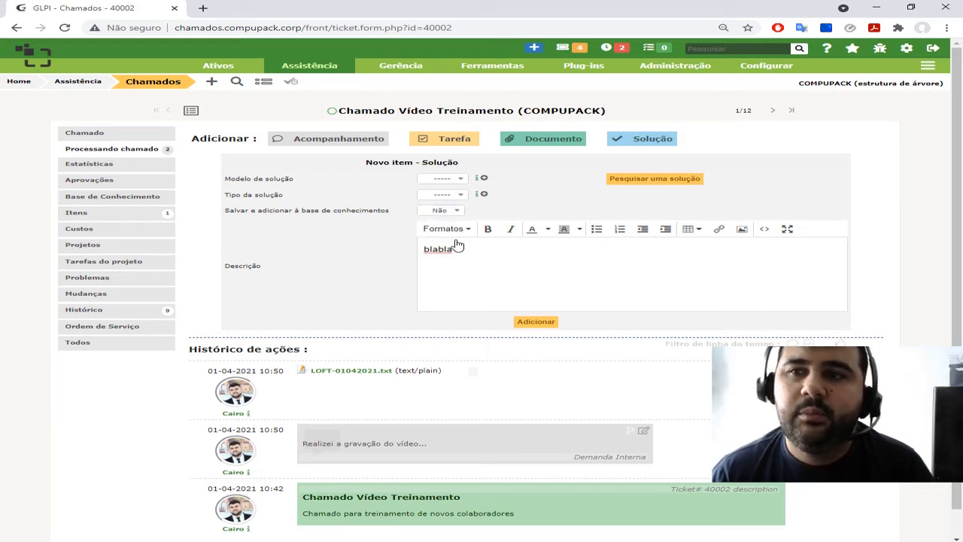
{"action": "left_click", "coordinate": [526, 323]}
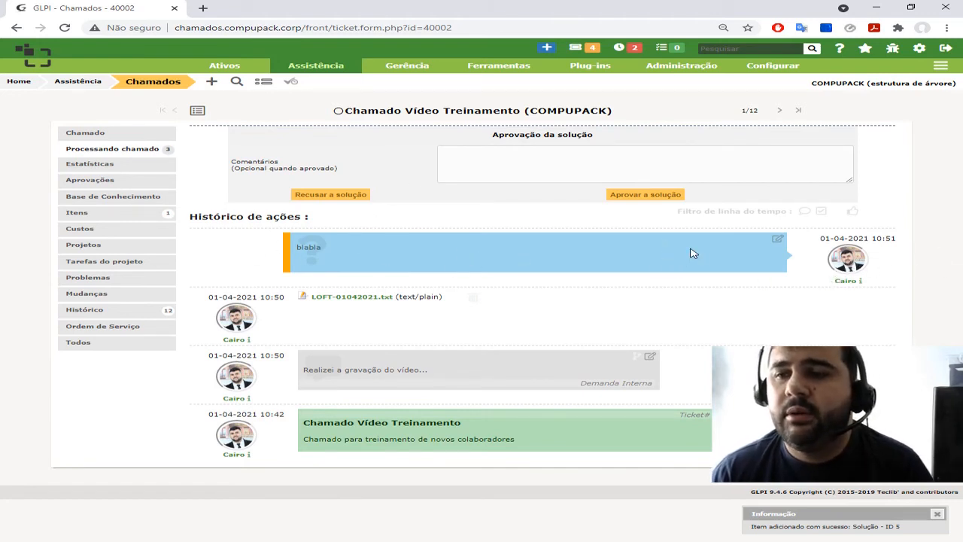
Review the ticket's statistics, approvals, knowledge base entries, linked items, problems, changes and history
{"action": "left_click", "coordinate": [81, 167]}
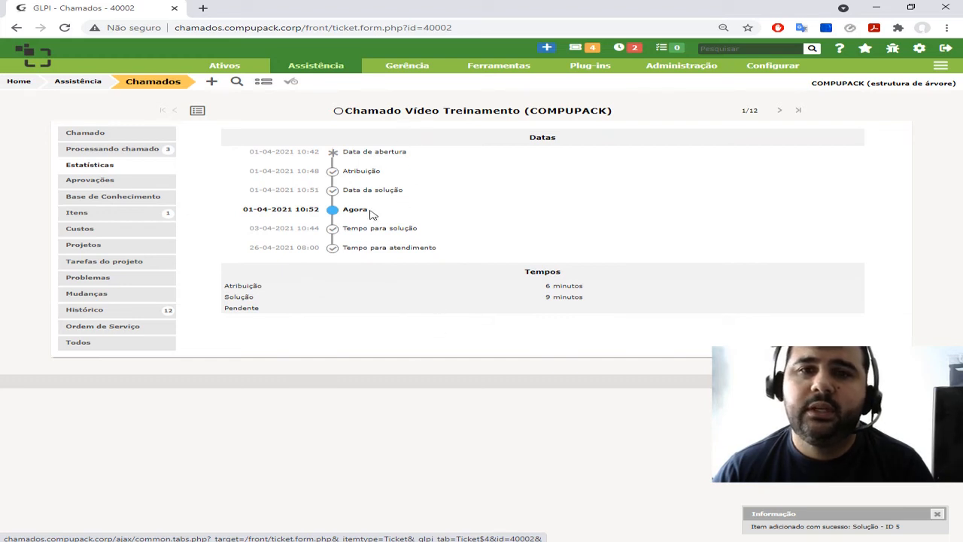
{"action": "left_click", "coordinate": [101, 185]}
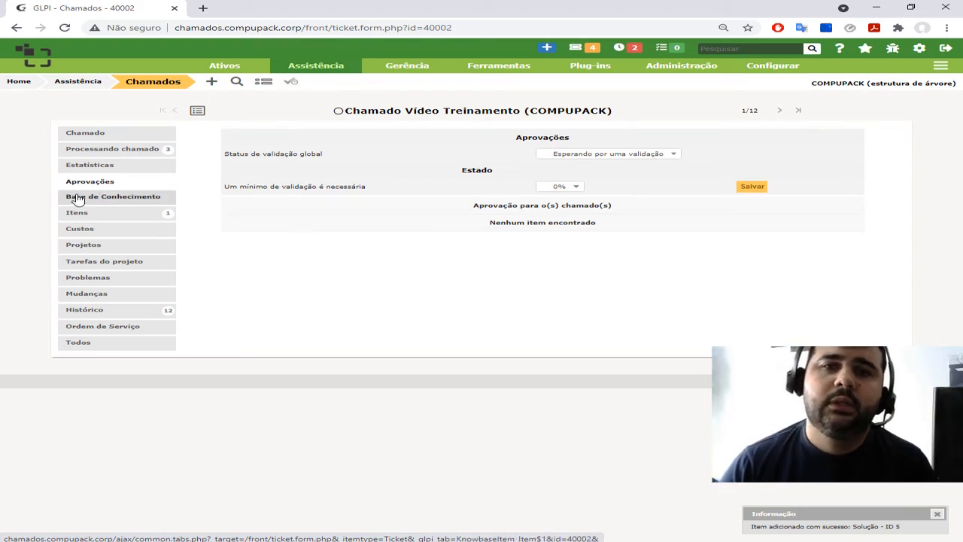
{"action": "left_click", "coordinate": [77, 197]}
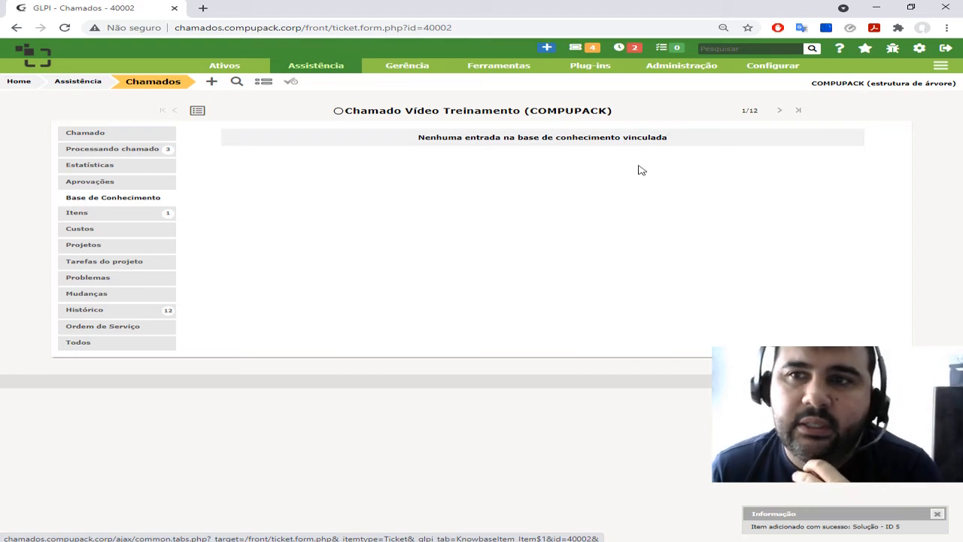
{"action": "left_click", "coordinate": [119, 217]}
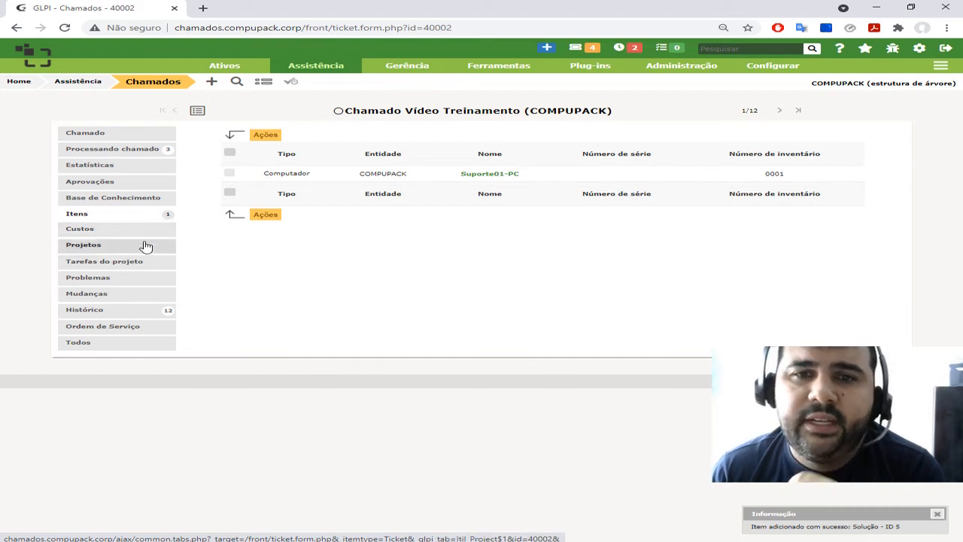
{"action": "left_click", "coordinate": [102, 278]}
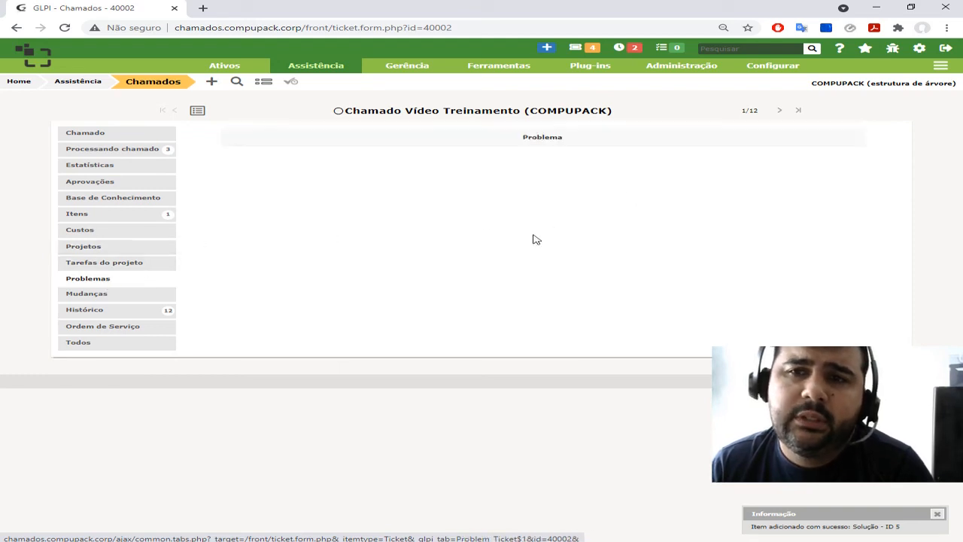
{"action": "left_click", "coordinate": [104, 298]}
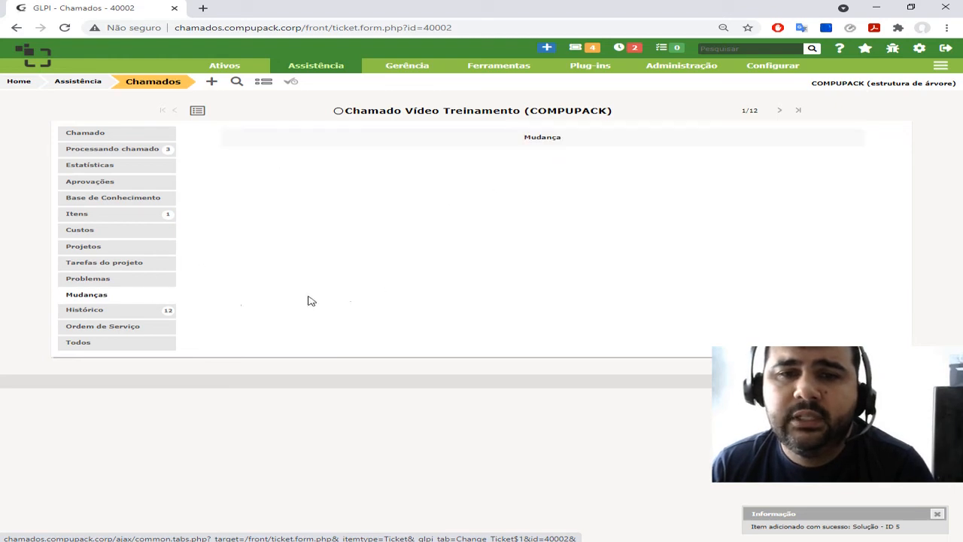
{"action": "left_click", "coordinate": [124, 311]}
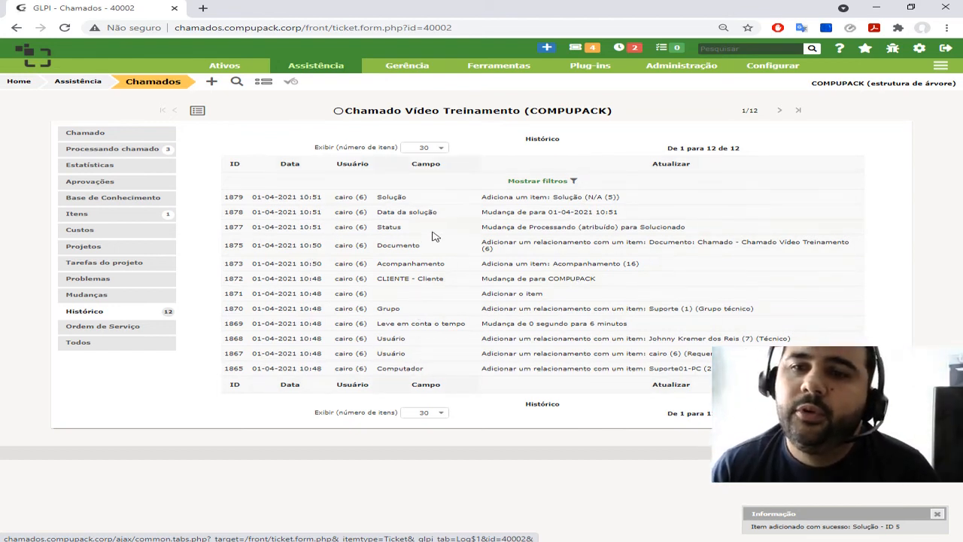
Generate the ticket's service order (OS) for the entity, view it and return to the ticket
{"action": "left_click", "coordinate": [95, 329]}
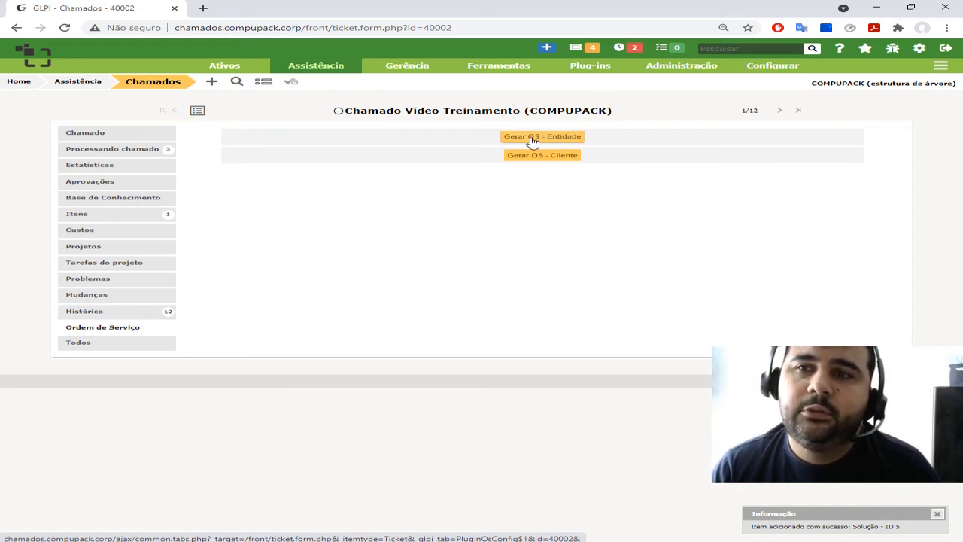
{"action": "left_click", "coordinate": [576, 138]}
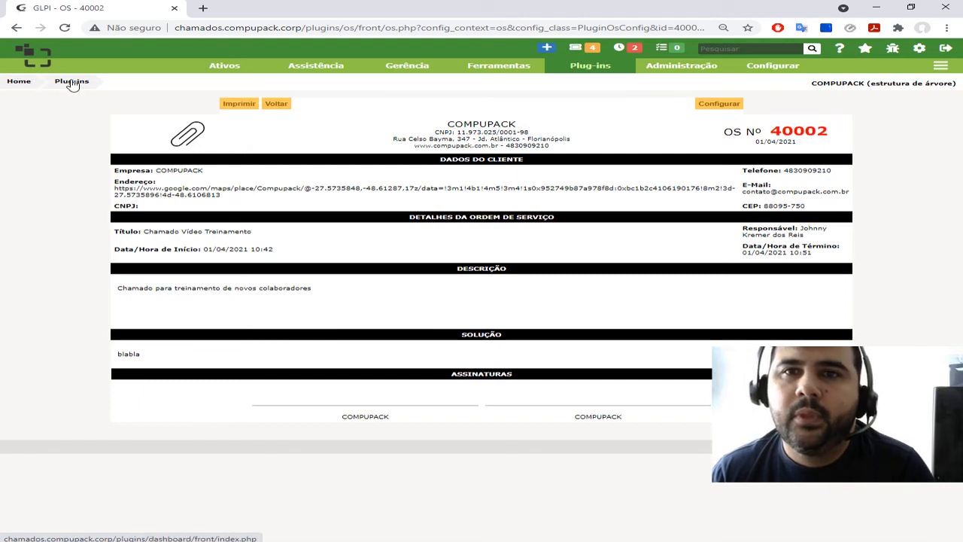
{"action": "left_click", "coordinate": [17, 28]}
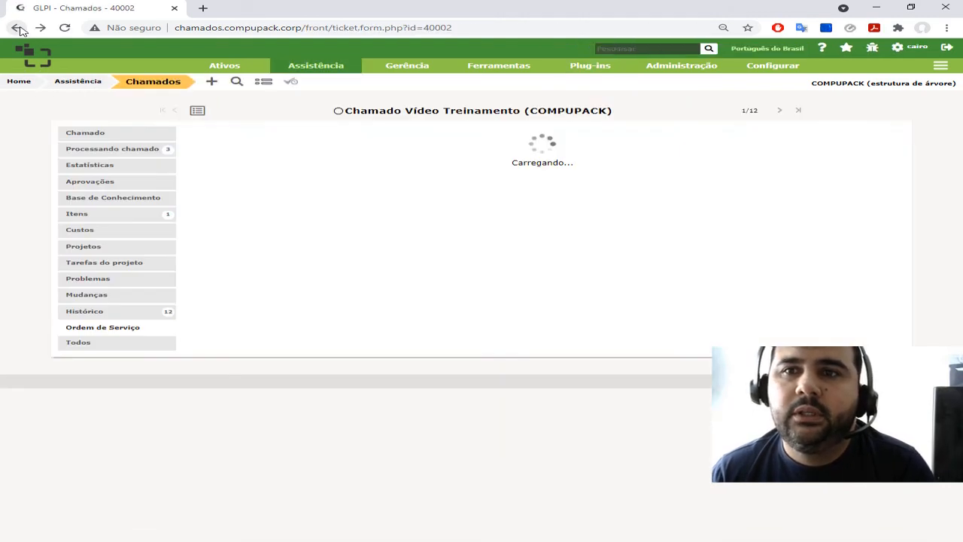
Review the ticket's main data form and its processing section
{"action": "left_click", "coordinate": [91, 133]}
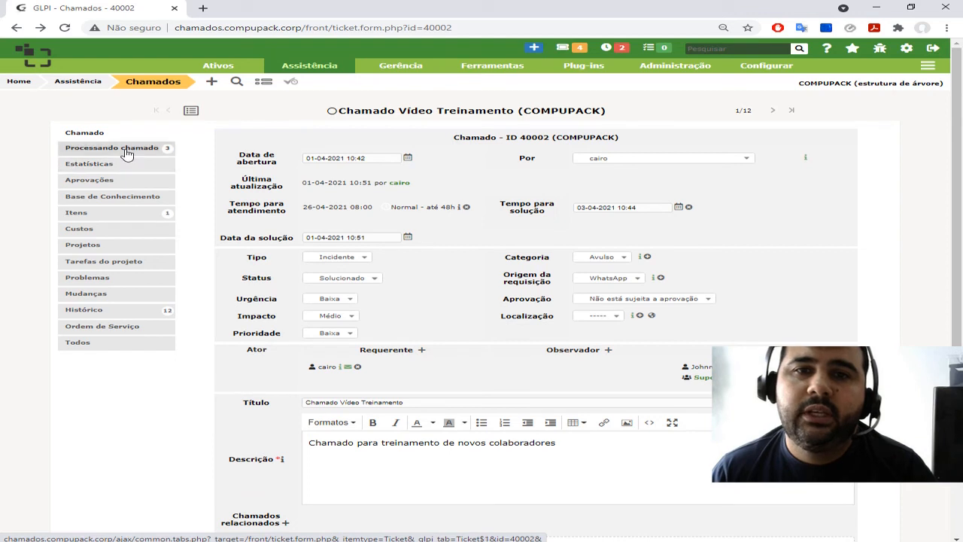
{"action": "left_click", "coordinate": [122, 149]}
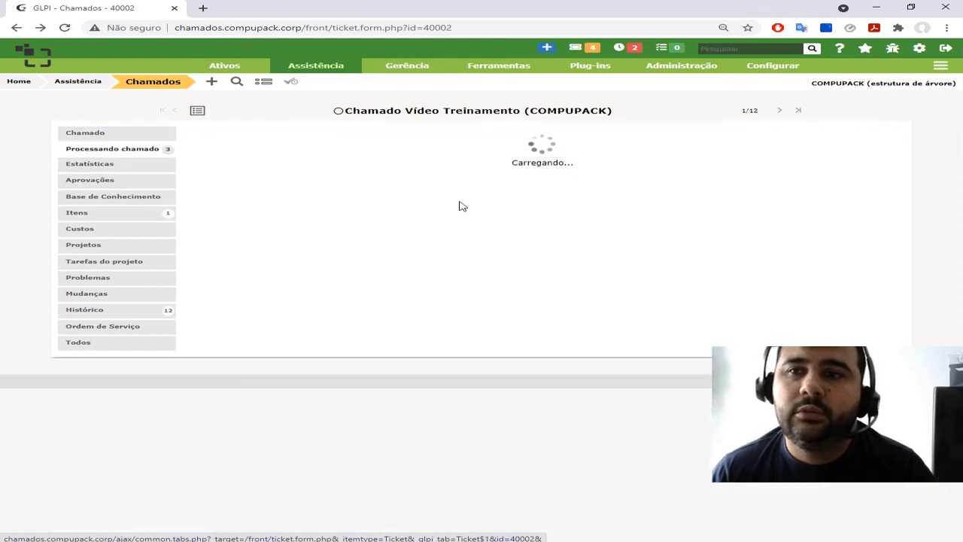
{"action": "left_click_drag", "start_coordinate": [66, 133], "coordinate": [89, 134]}
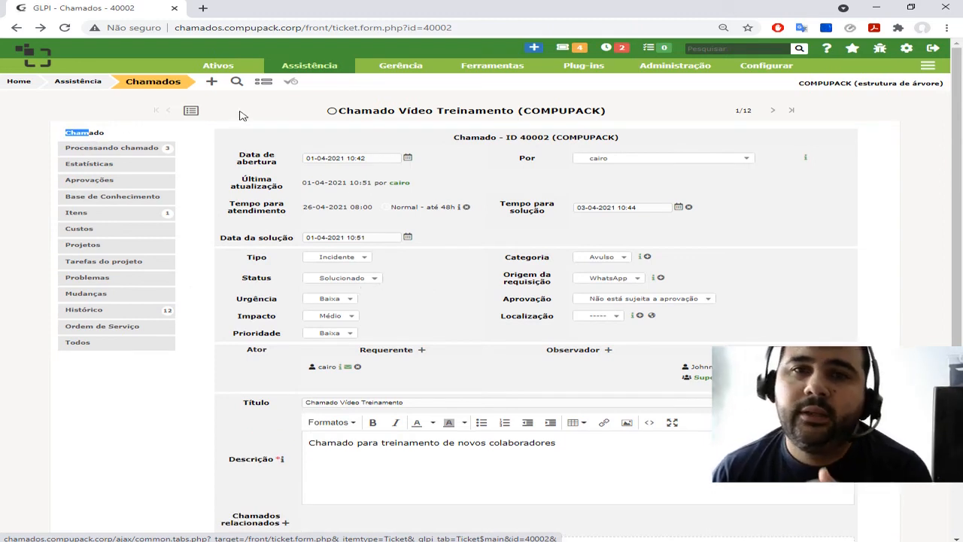
Filter the ticket list to tickets whose status is Solucionado
{"action": "left_click", "coordinate": [162, 88]}
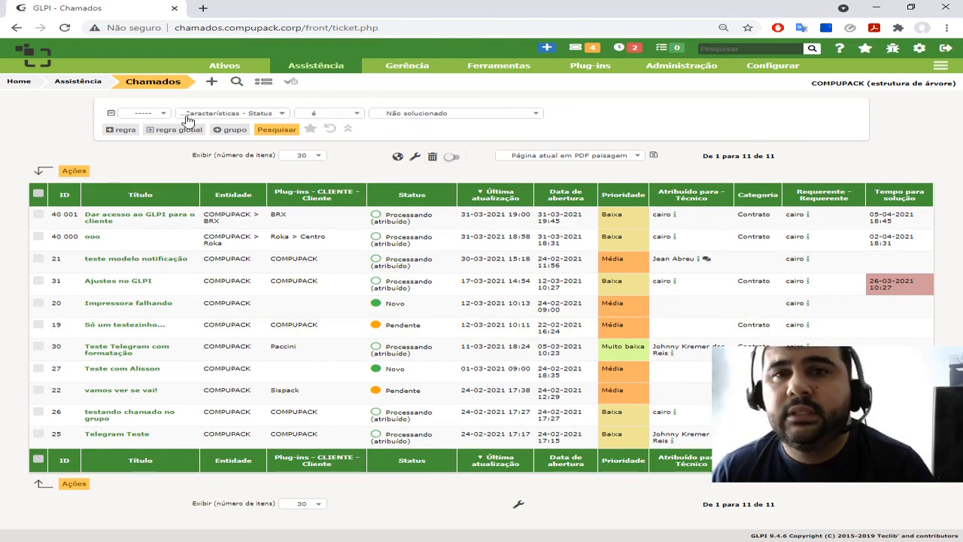
{"action": "left_click", "coordinate": [429, 114]}
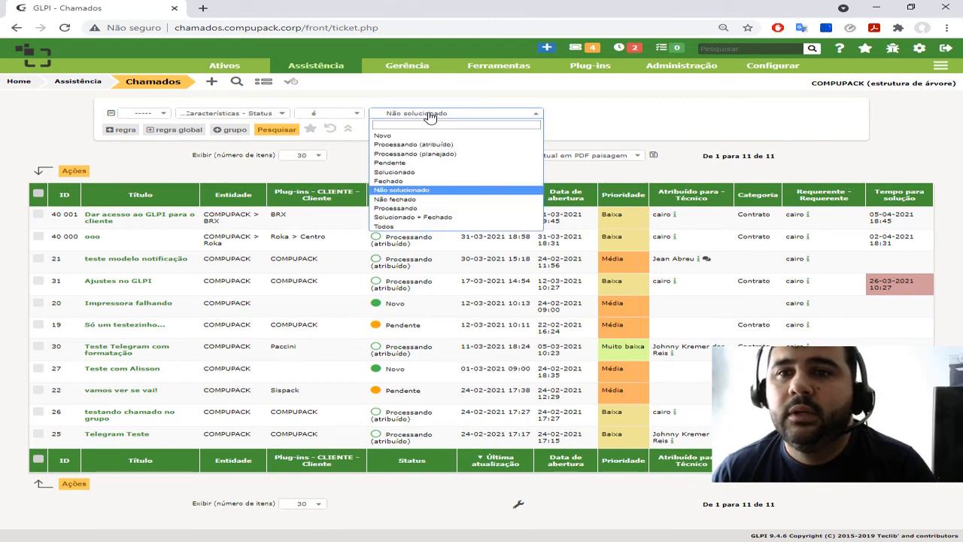
{"action": "left_click", "coordinate": [397, 172]}
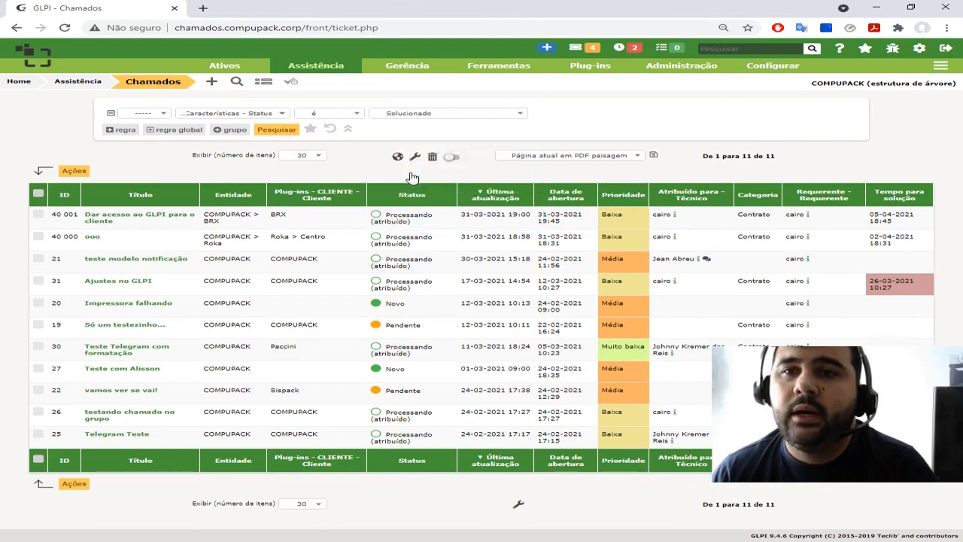
{"action": "left_click", "coordinate": [270, 130]}
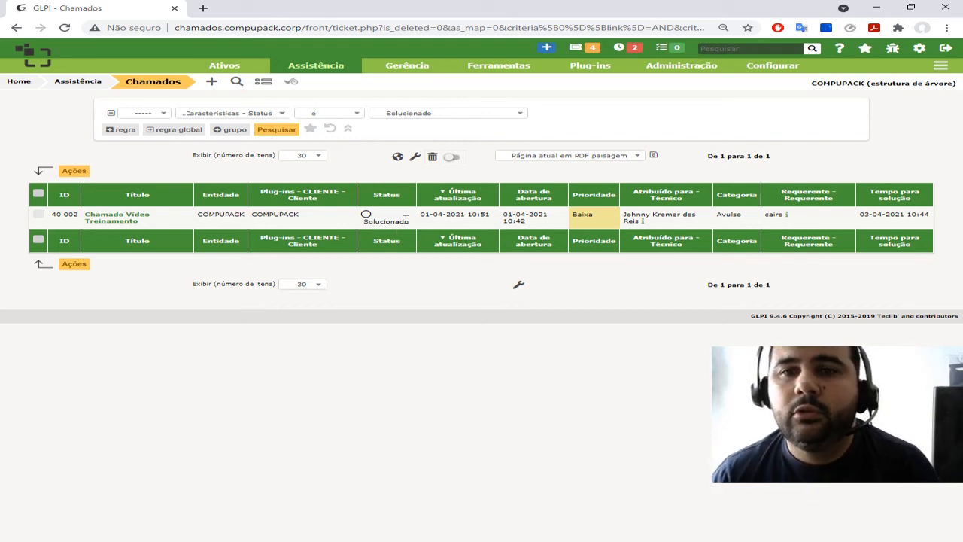
Open the ticket Chamado Vídeo Treinamento, set its status to Fechado and save it
{"action": "left_click", "coordinate": [132, 215]}
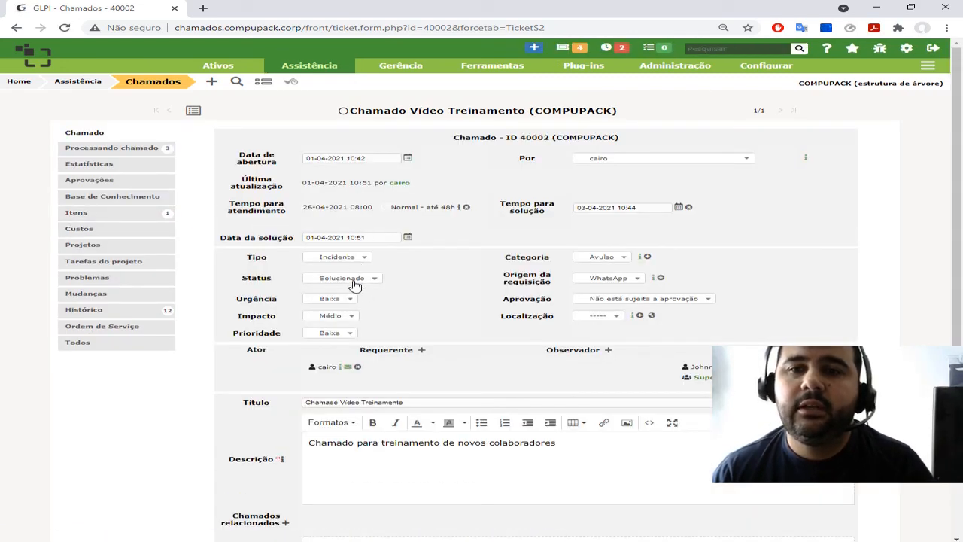
{"action": "left_click", "coordinate": [353, 280]}
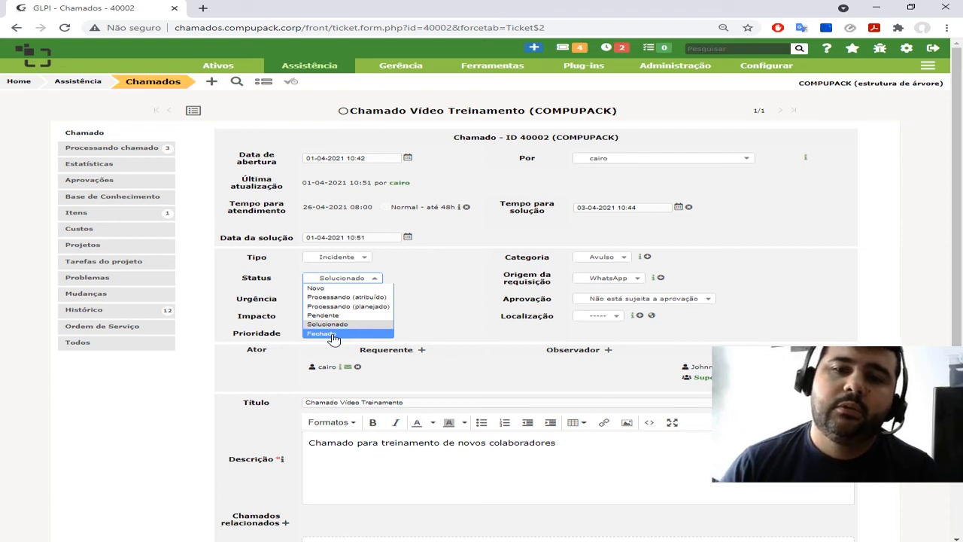
{"action": "left_click", "coordinate": [333, 335]}
{"action": "scroll", "coordinate": [451, 391], "scroll_direction": "down", "scroll_amount": 2}
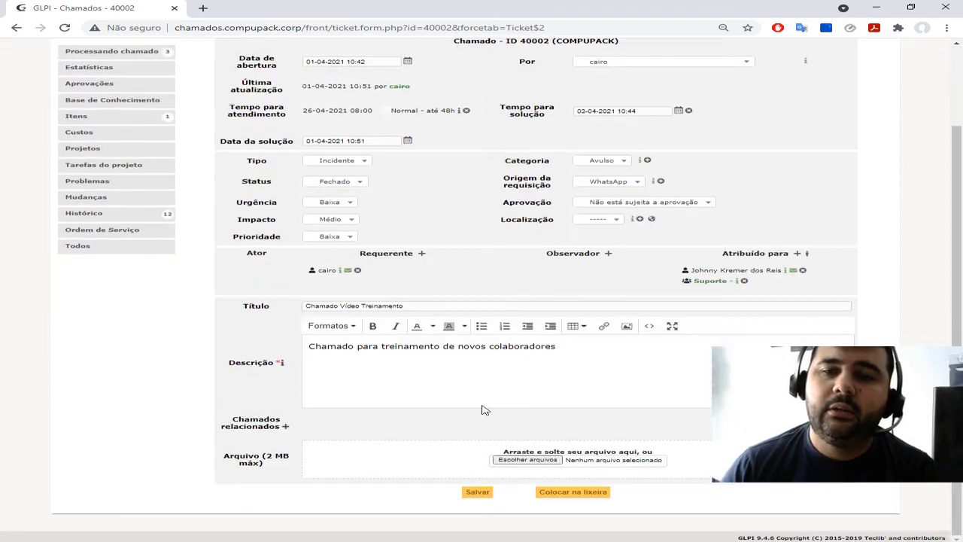
{"action": "left_click", "coordinate": [478, 494]}
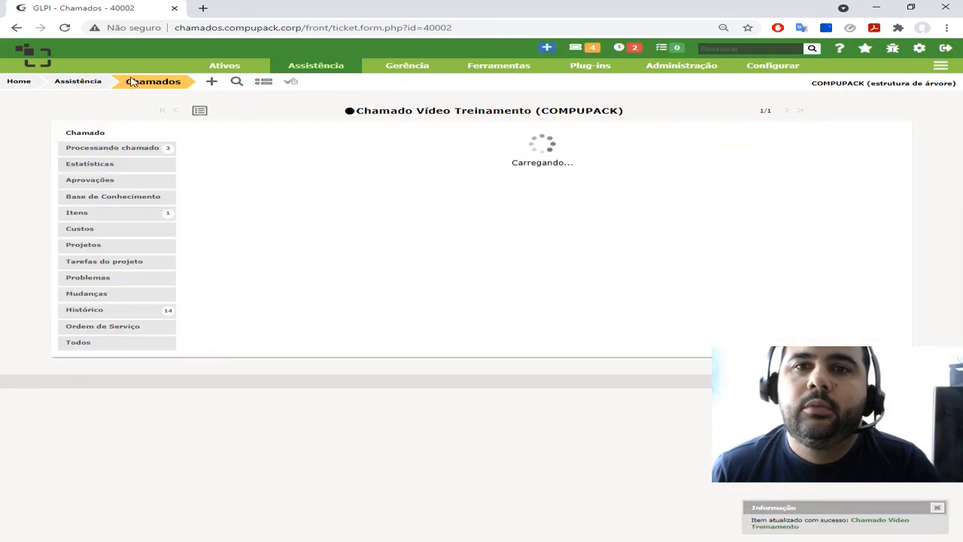
Return to the ticket list and reset its search criteria to the default
{"action": "left_click", "coordinate": [156, 82]}
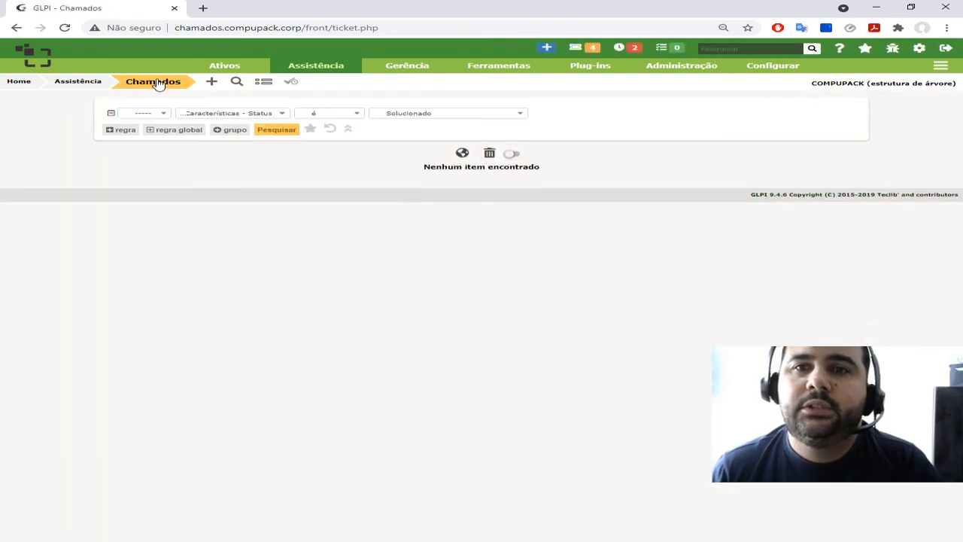
{"action": "left_click", "coordinate": [161, 84]}
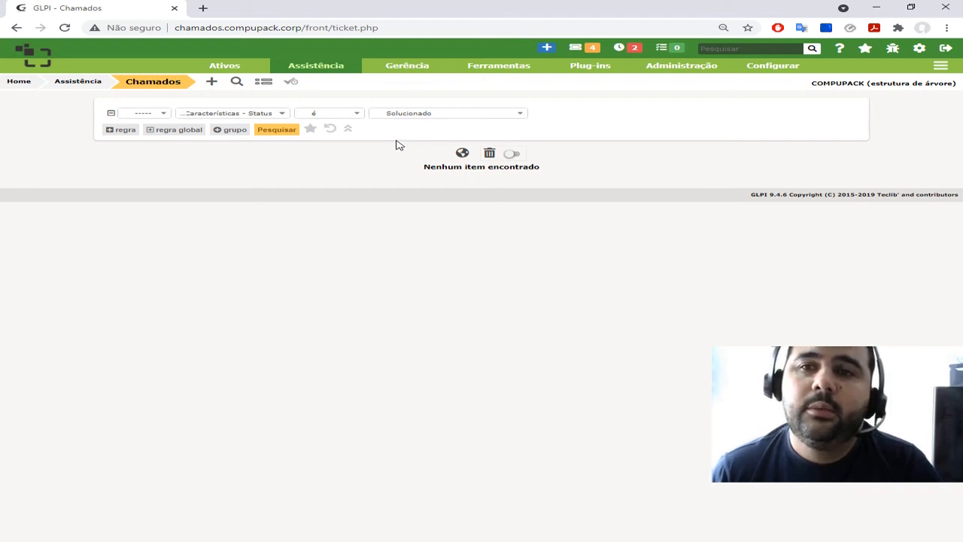
{"action": "left_click", "coordinate": [332, 131]}
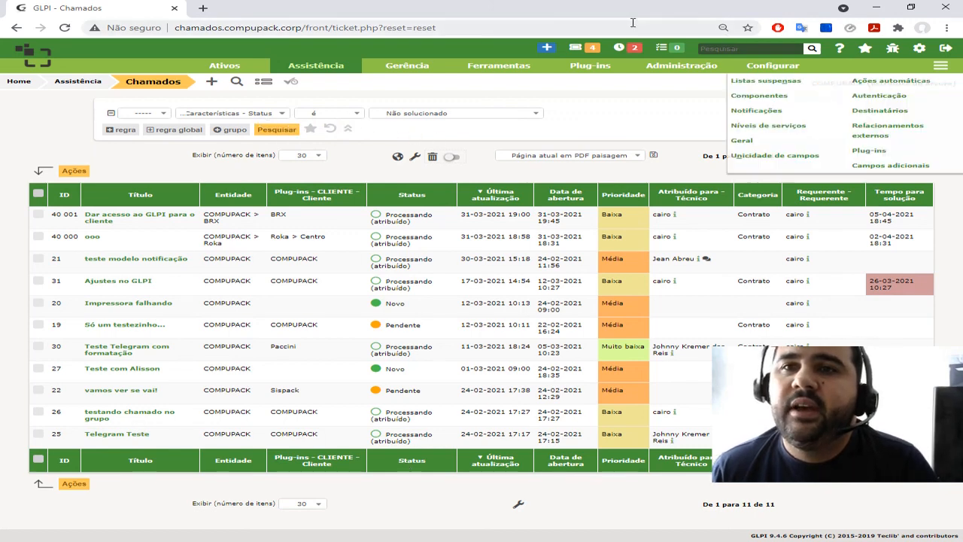
View the project list and return to the ticket list
{"action": "left_click", "coordinate": [479, 80]}
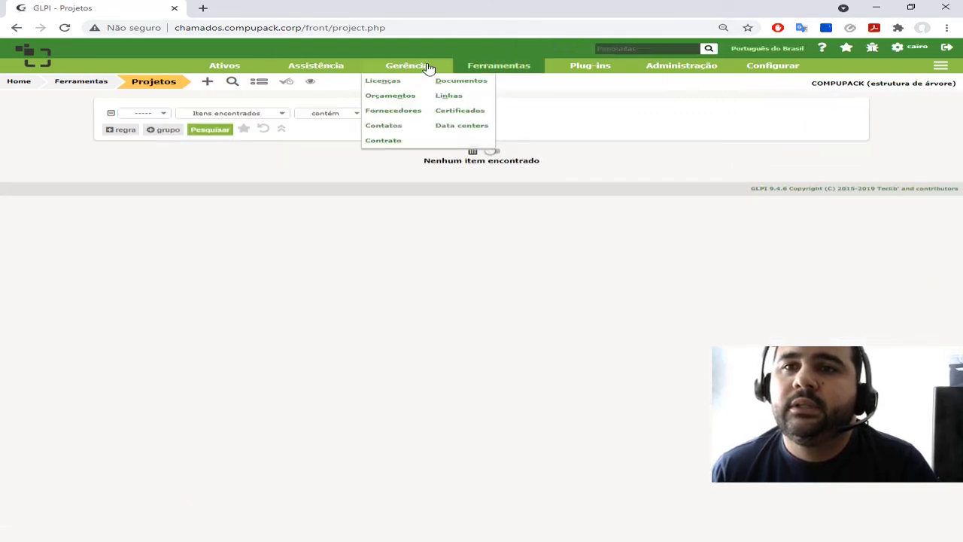
{"action": "left_click", "coordinate": [311, 68]}
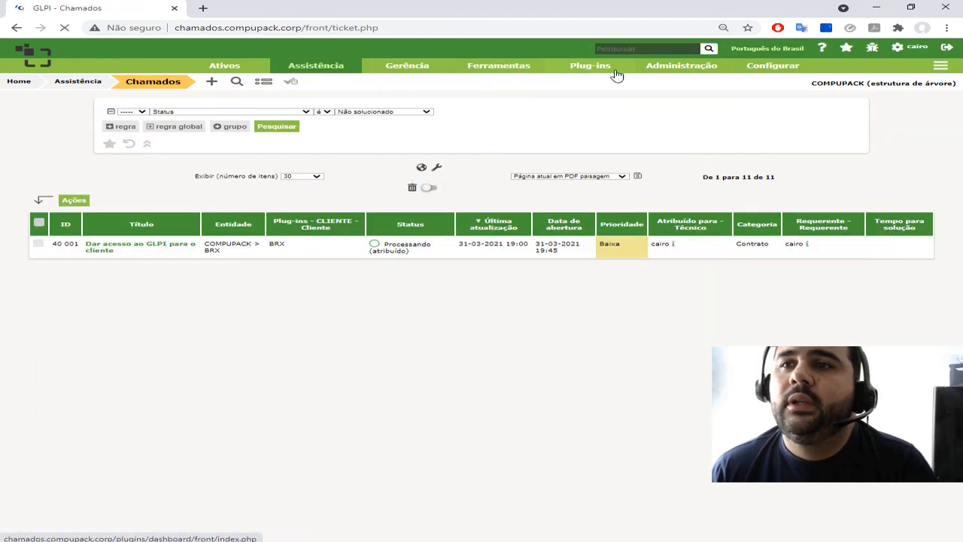
{"action": "mouse_move", "coordinate": [235, 69]}
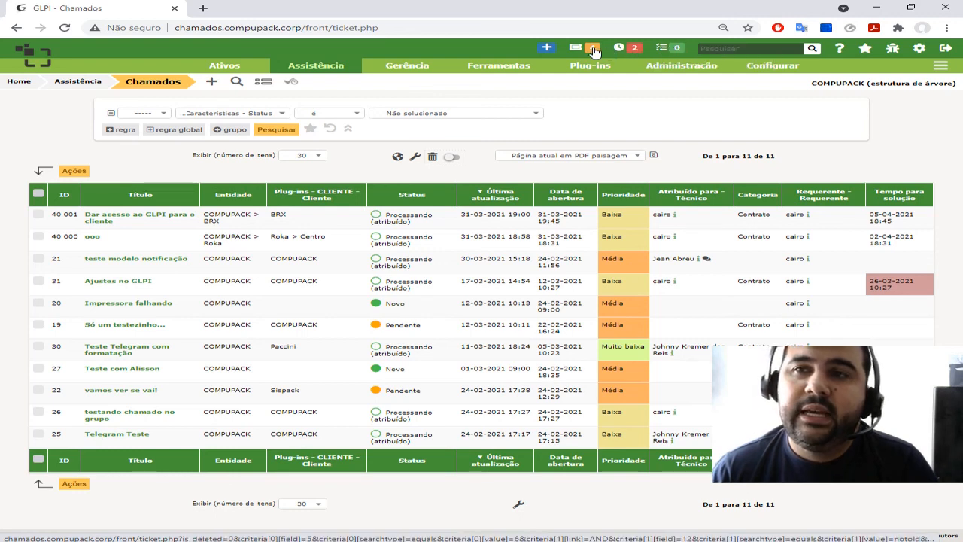
View the technician's tickets past their solution time and their unsolved assigned tickets, and reset the search criteria
{"action": "left_click", "coordinate": [633, 50]}
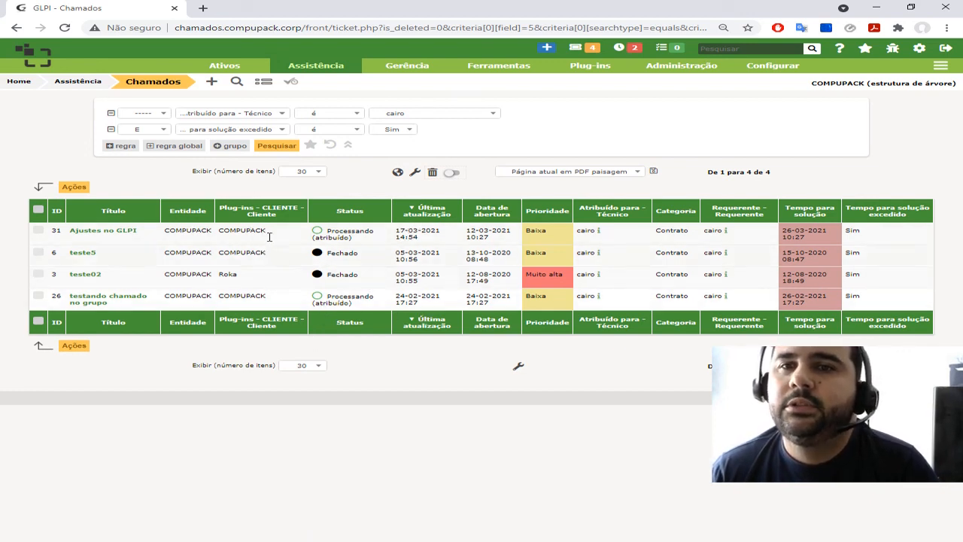
{"action": "left_click", "coordinate": [592, 49]}
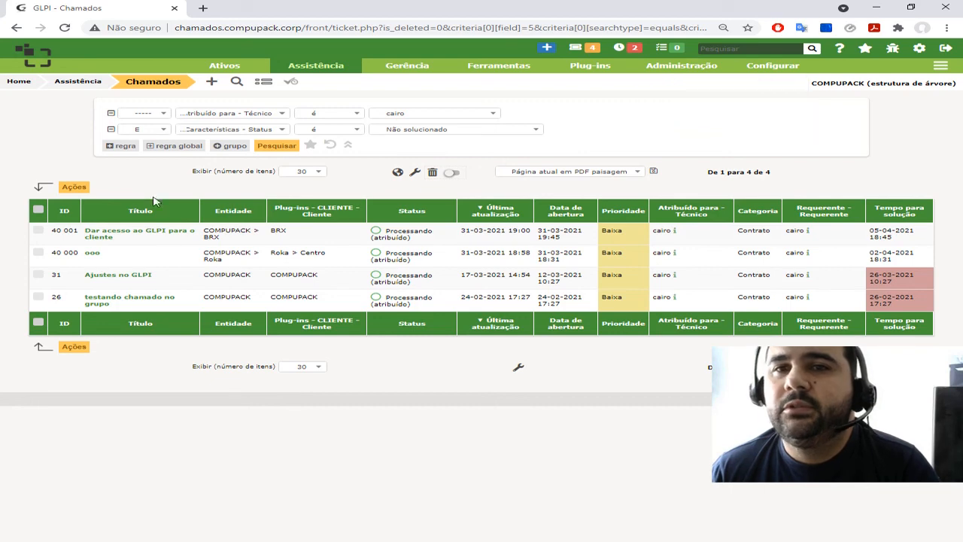
{"action": "left_click", "coordinate": [337, 143]}
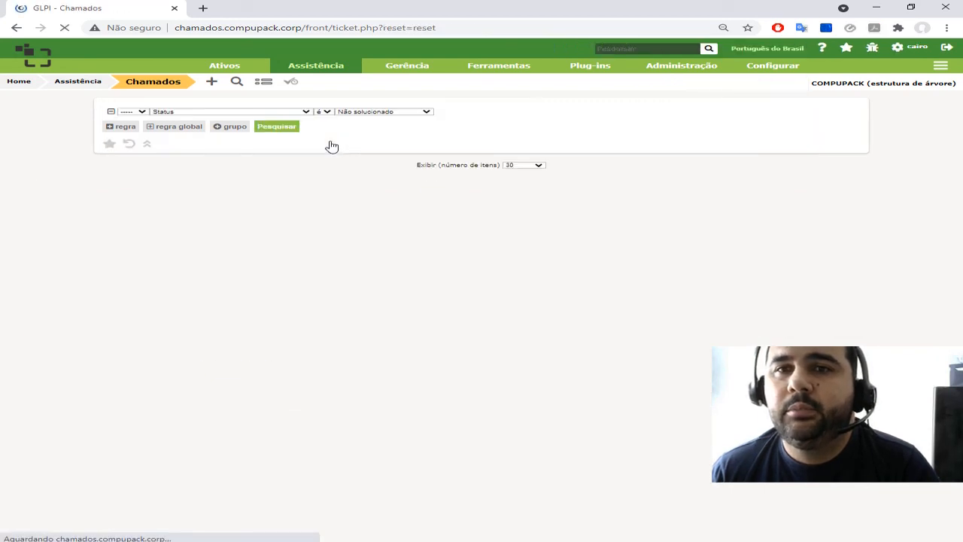